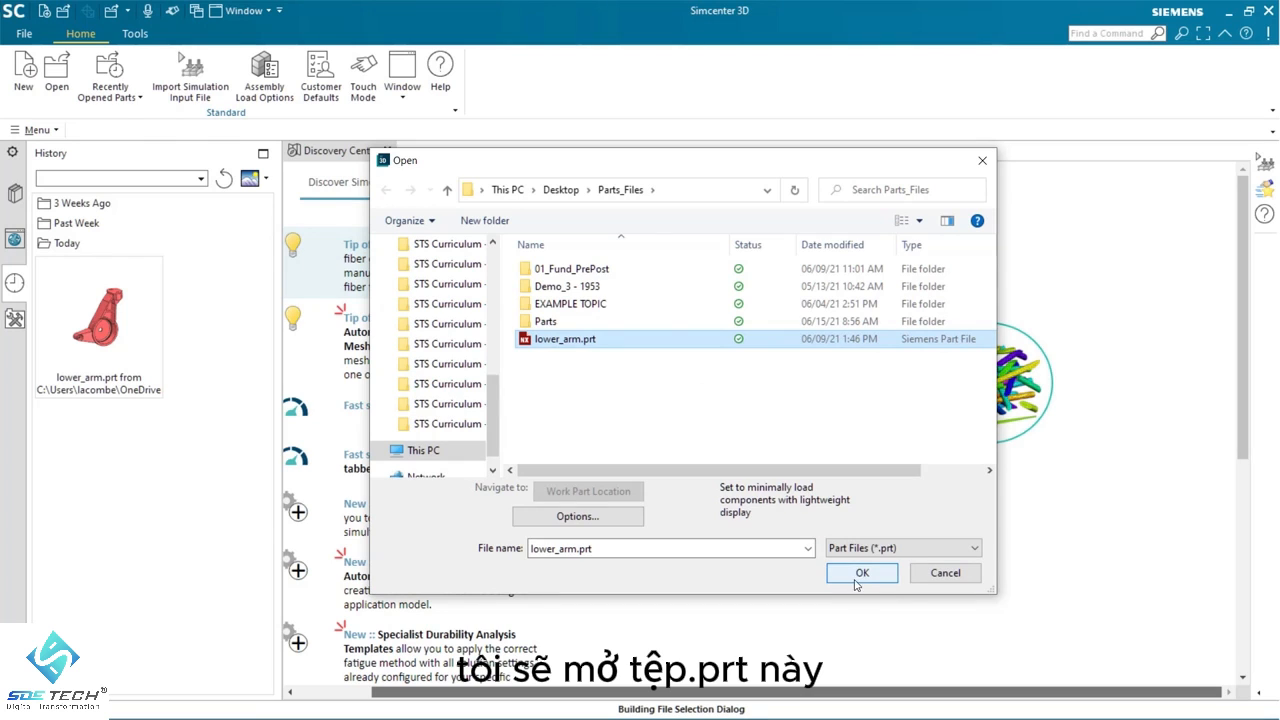
# Open the part file lower_arm.prt
pyautogui.click(859, 573)
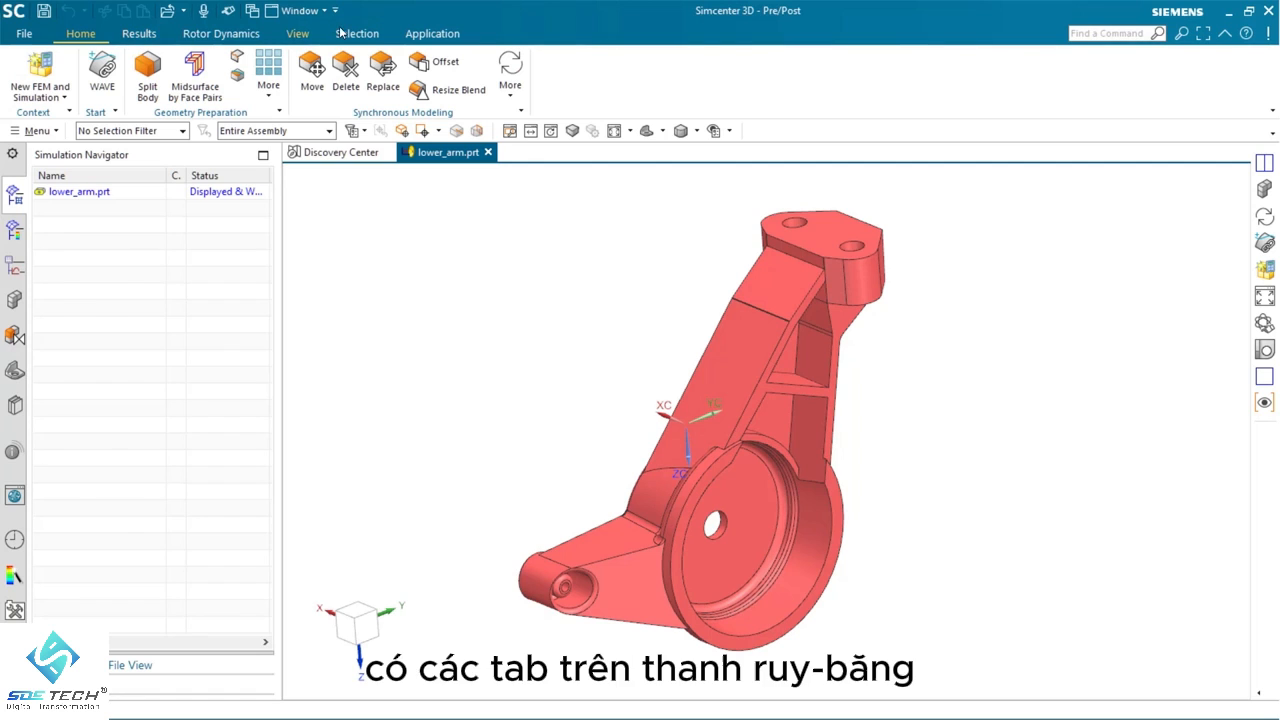
pyautogui.click(139, 34)
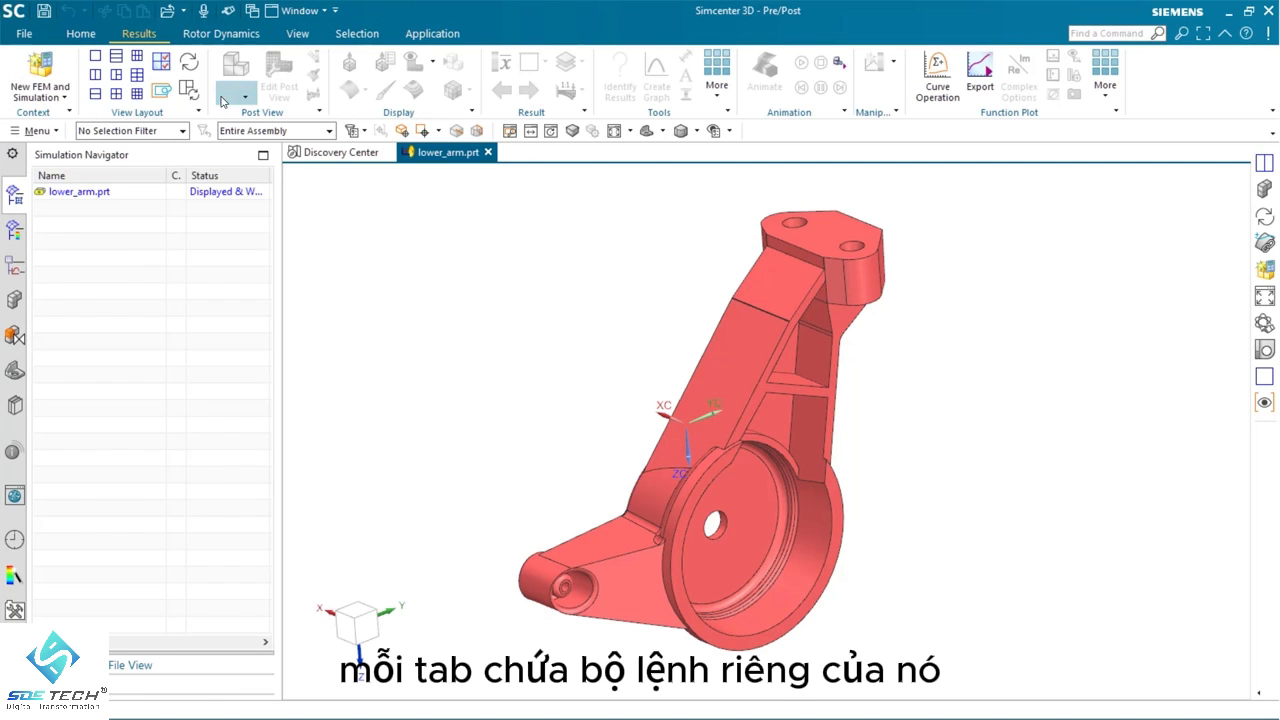
pyautogui.click(80, 38)
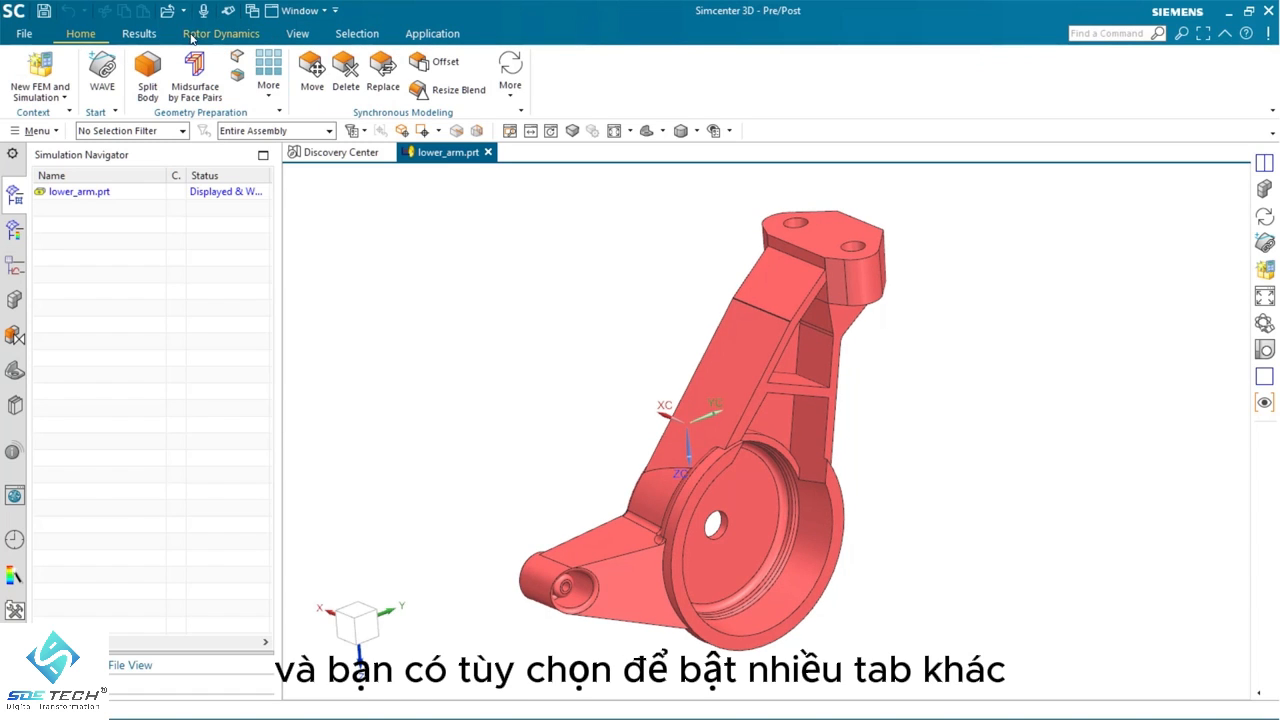
pyautogui.rightClick(961, 84)
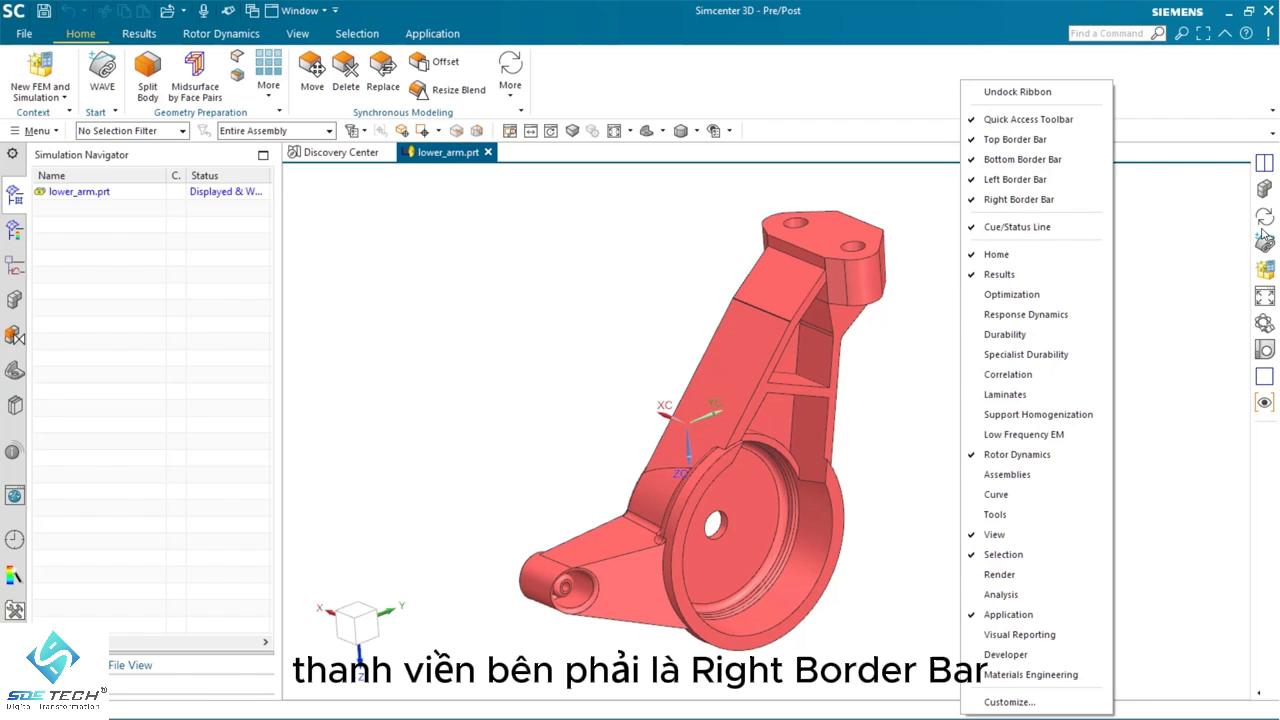
pyautogui.click(826, 94)
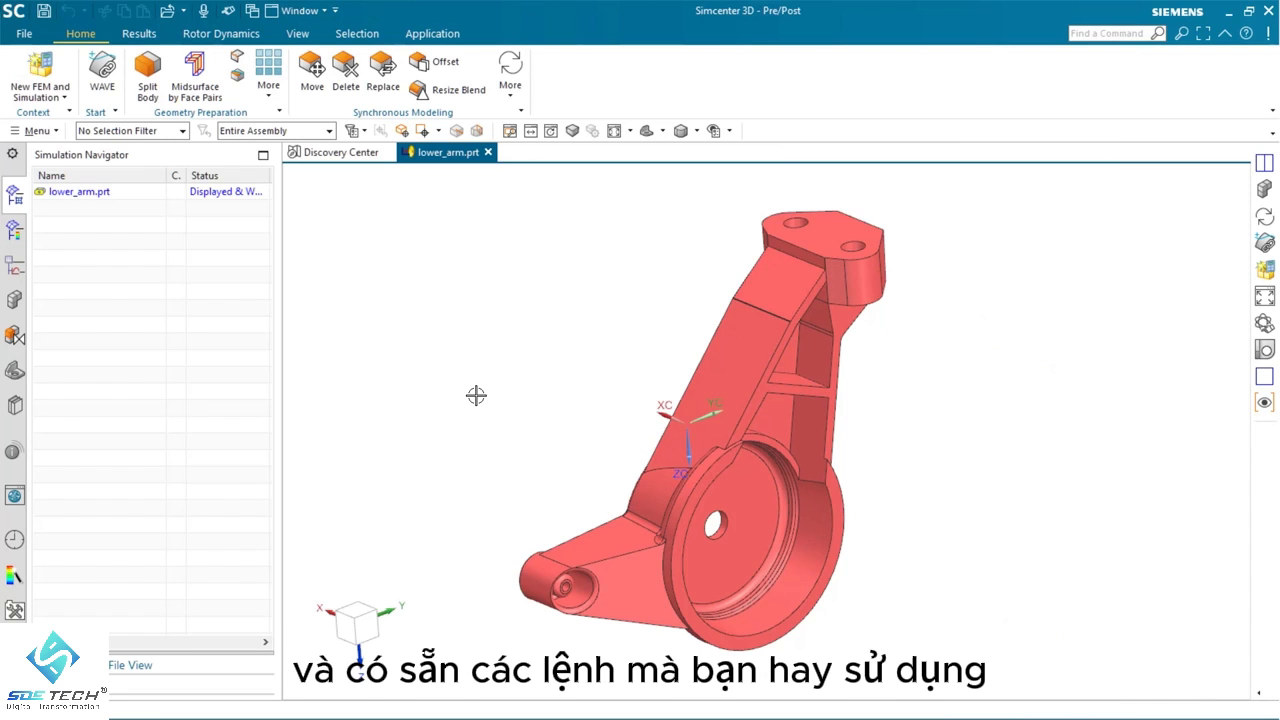
# Create a new FEM and simulation from lower_arm.prt with an idealized part, using Simcenter Nastran and the Structural analysis type
pyautogui.rightClick(79, 194)
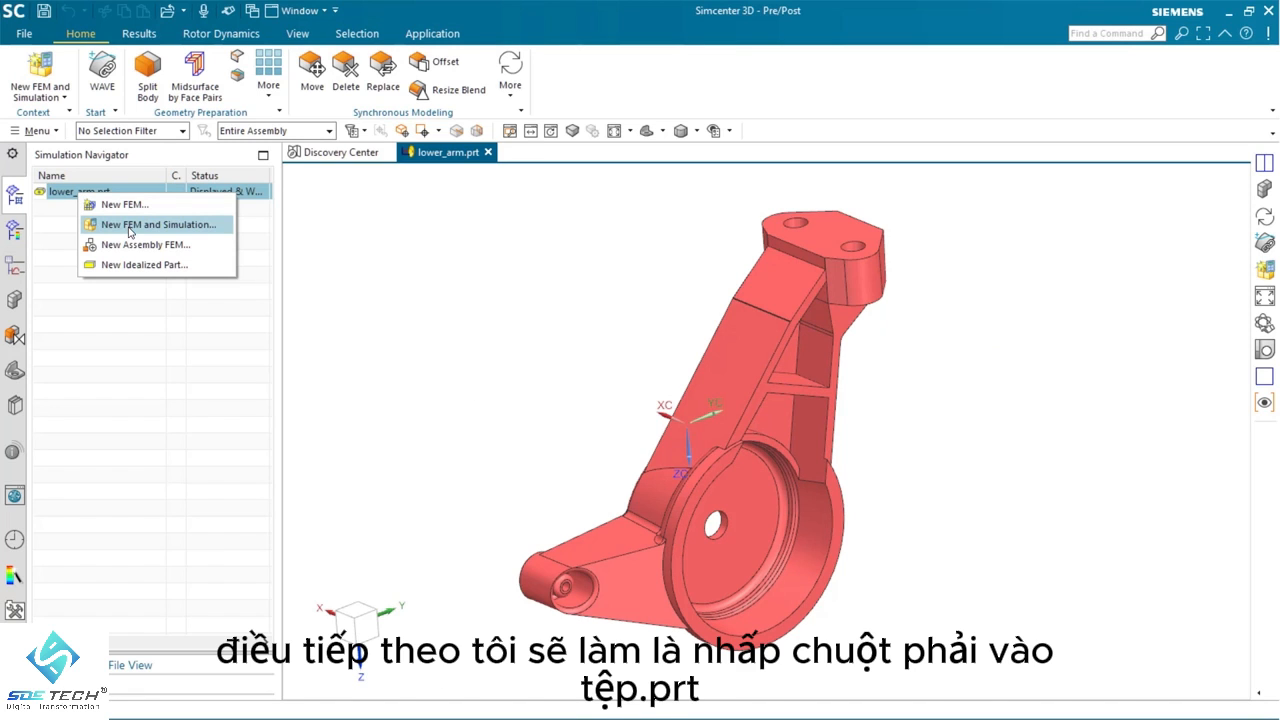
pyautogui.click(127, 225)
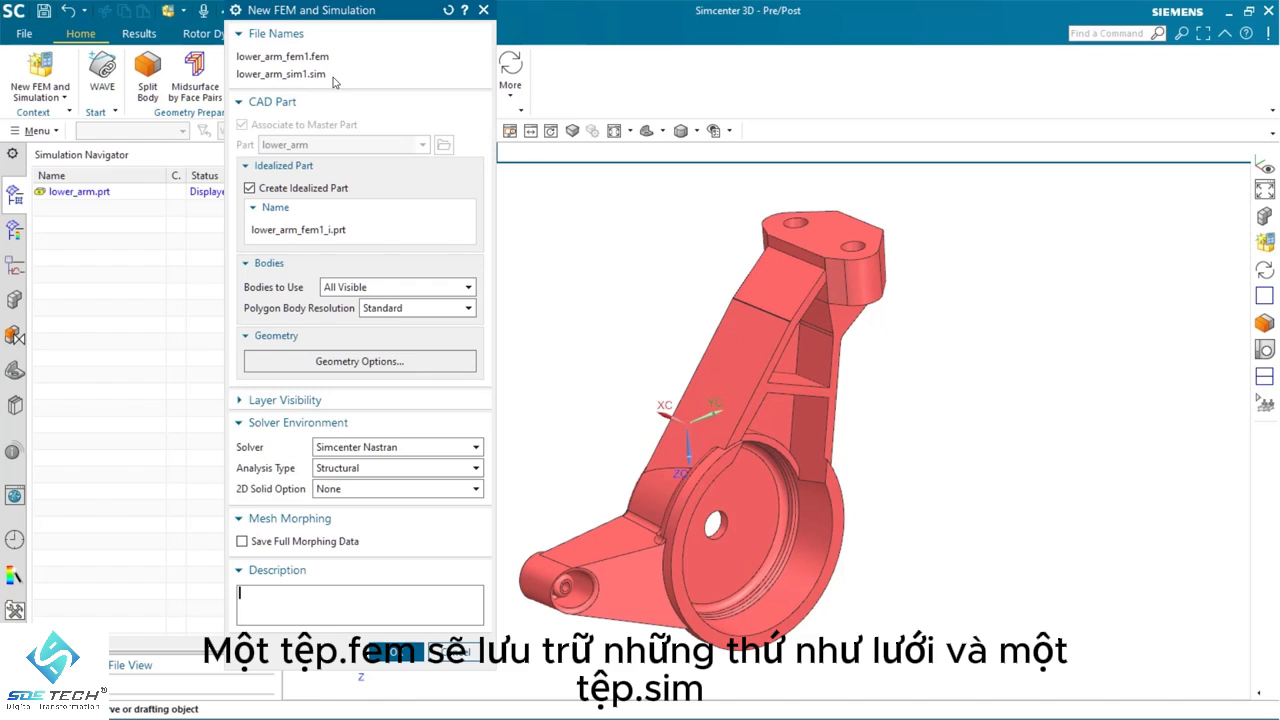
pyautogui.click(397, 652)
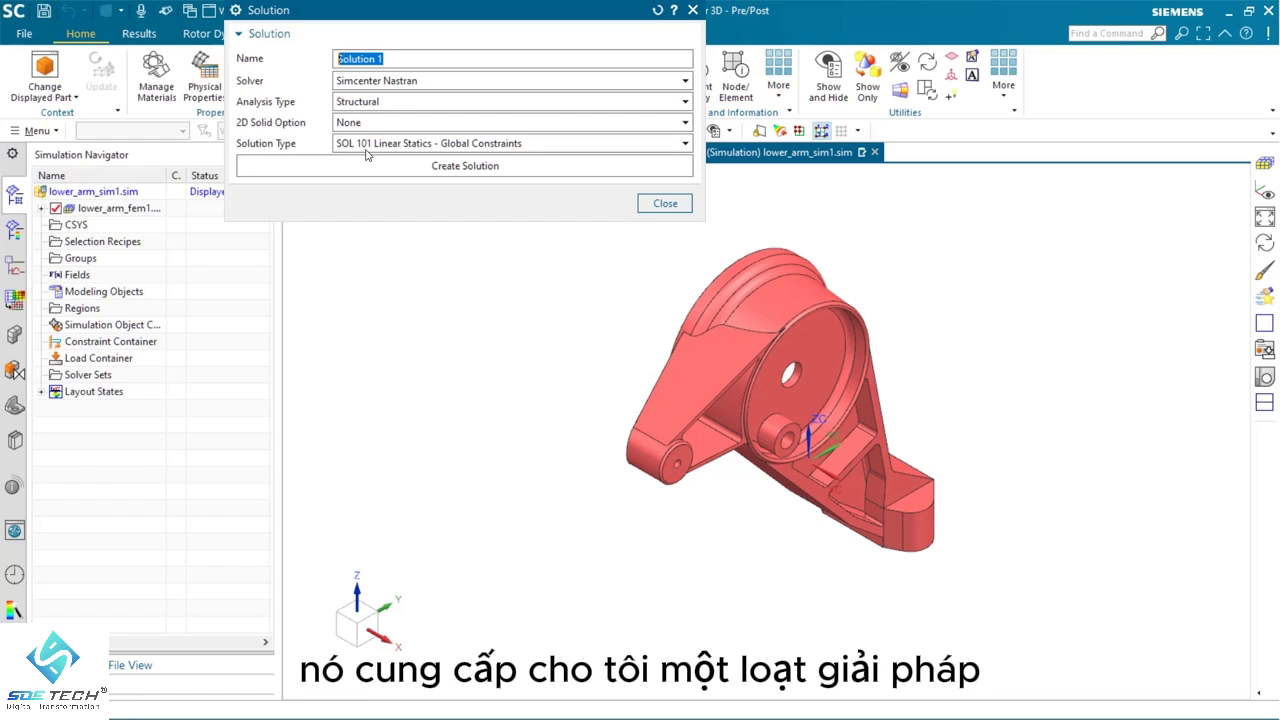
# Create Solution 1 with the SOL 101 Linear Statics - Global Constraints solution type and default settings
pyautogui.click(422, 144)
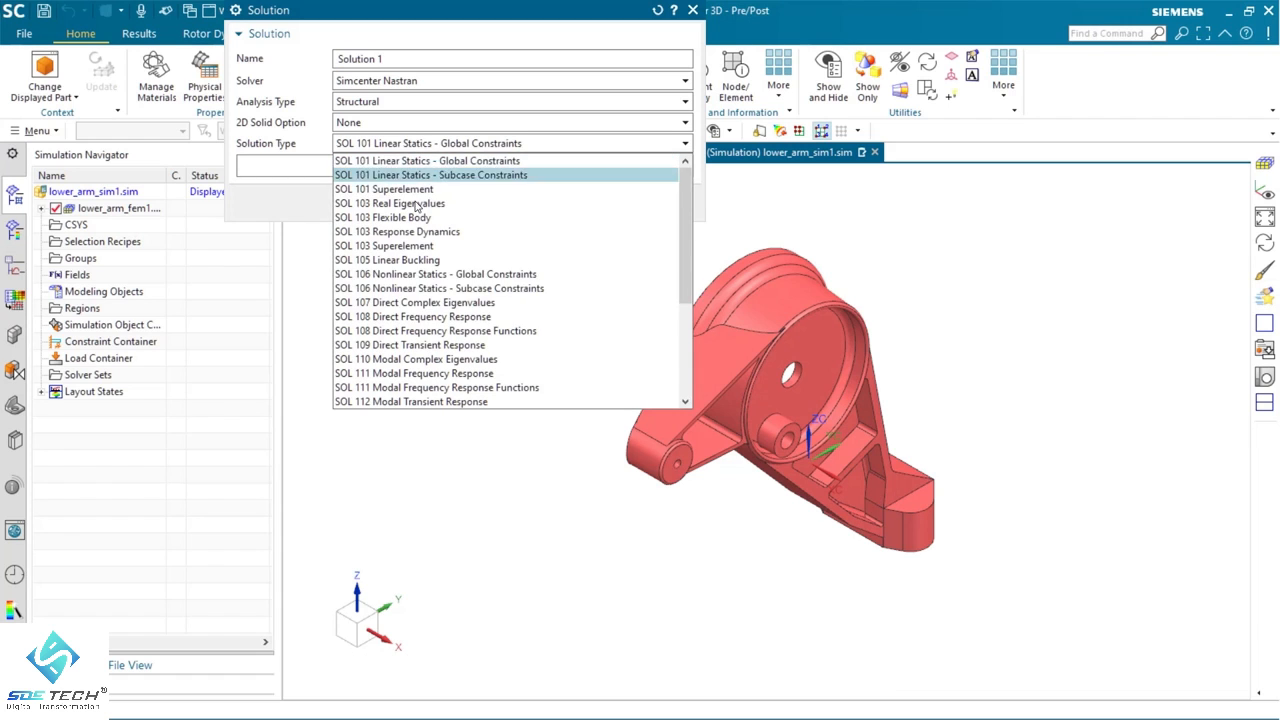
pyautogui.click(409, 145)
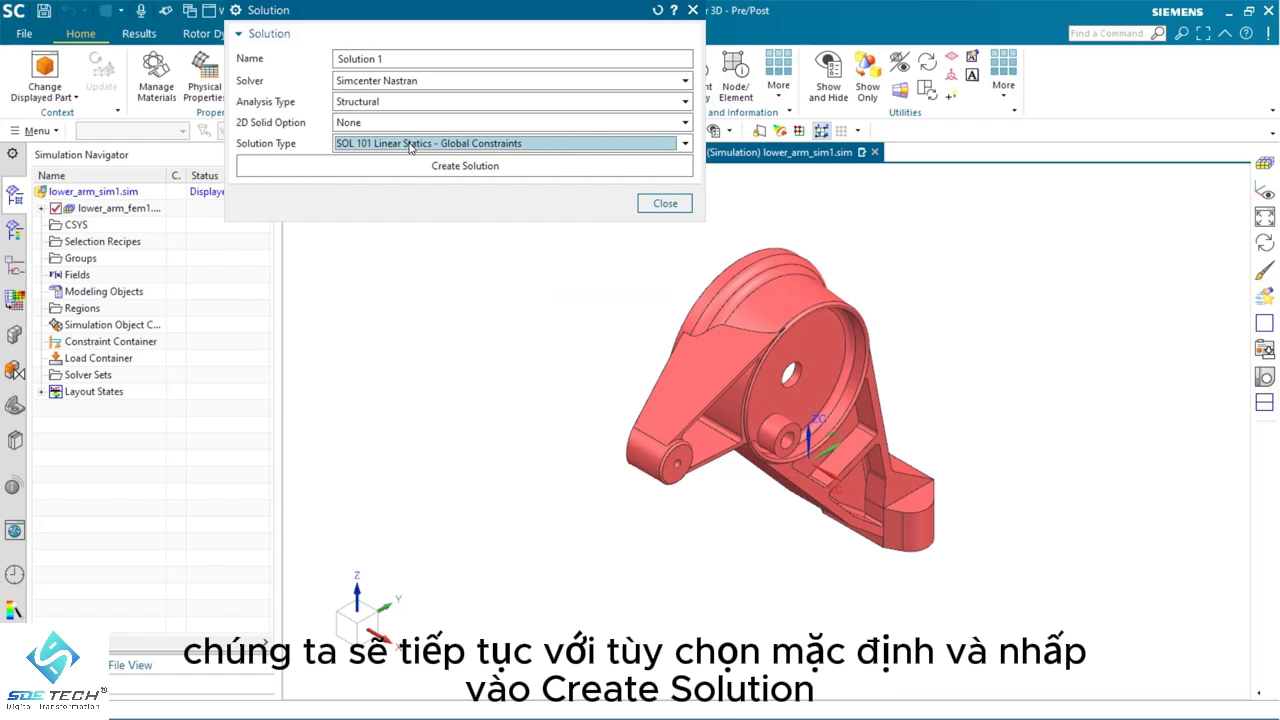
pyautogui.click(413, 168)
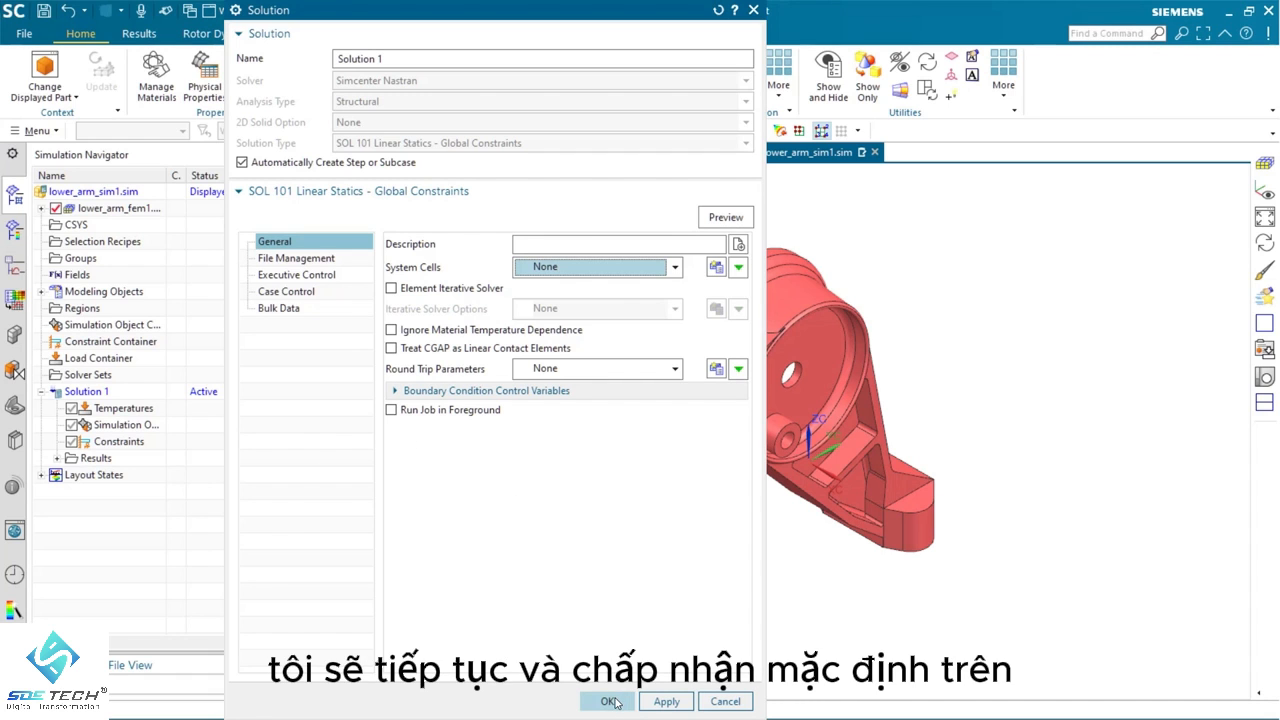
pyautogui.click(612, 703)
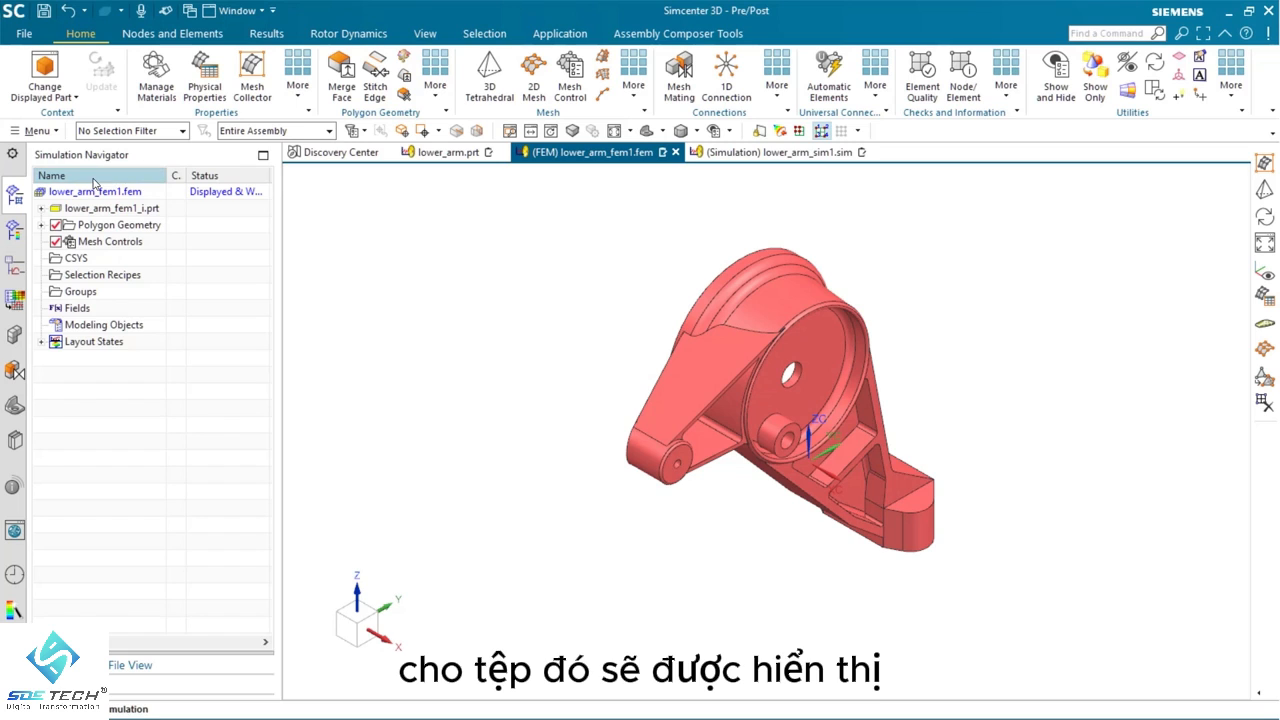
# View the lower_arm.prt window, return to the FEM file and expand its idealized part to examine the file hierarchy
pyautogui.click(455, 153)
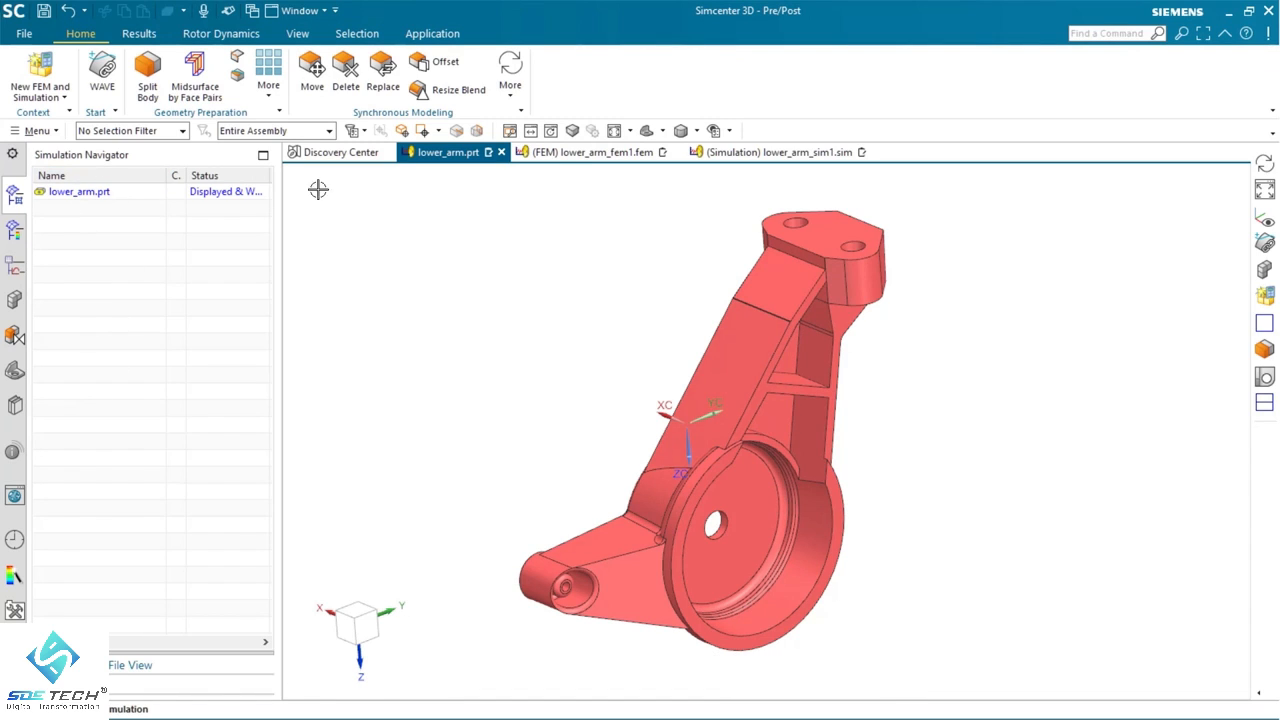
pyautogui.click(605, 153)
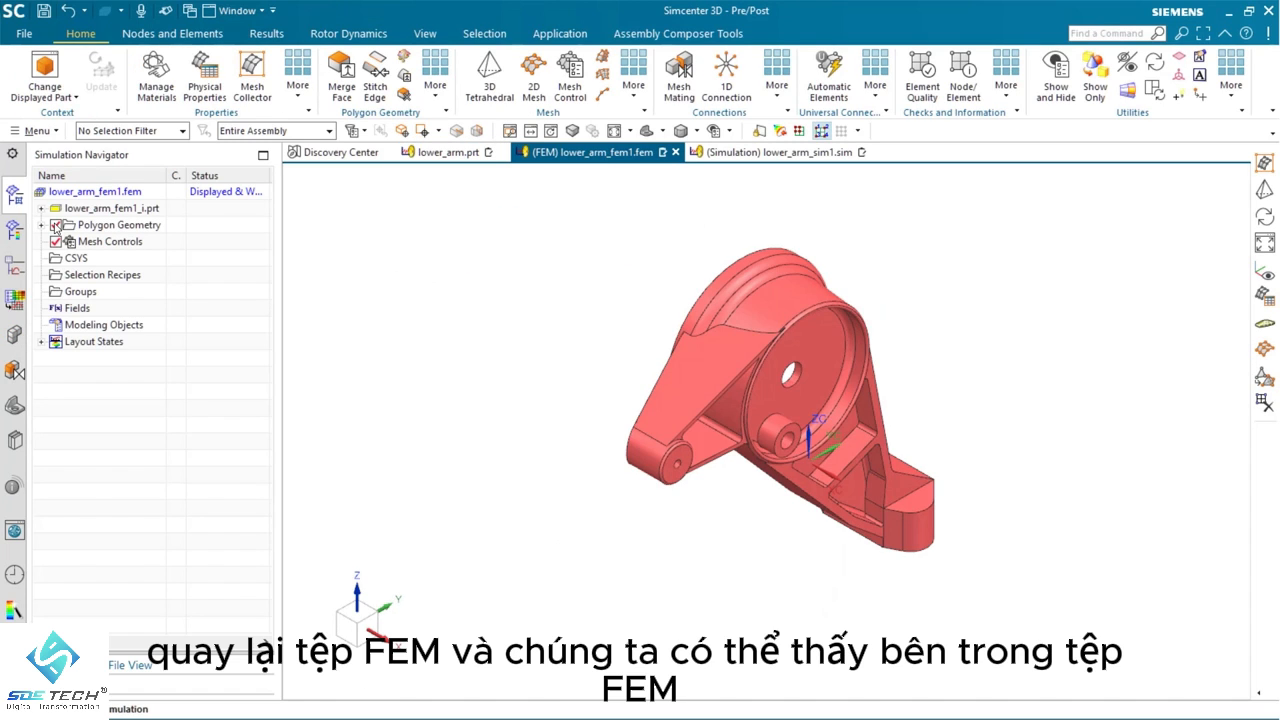
pyautogui.click(41, 208)
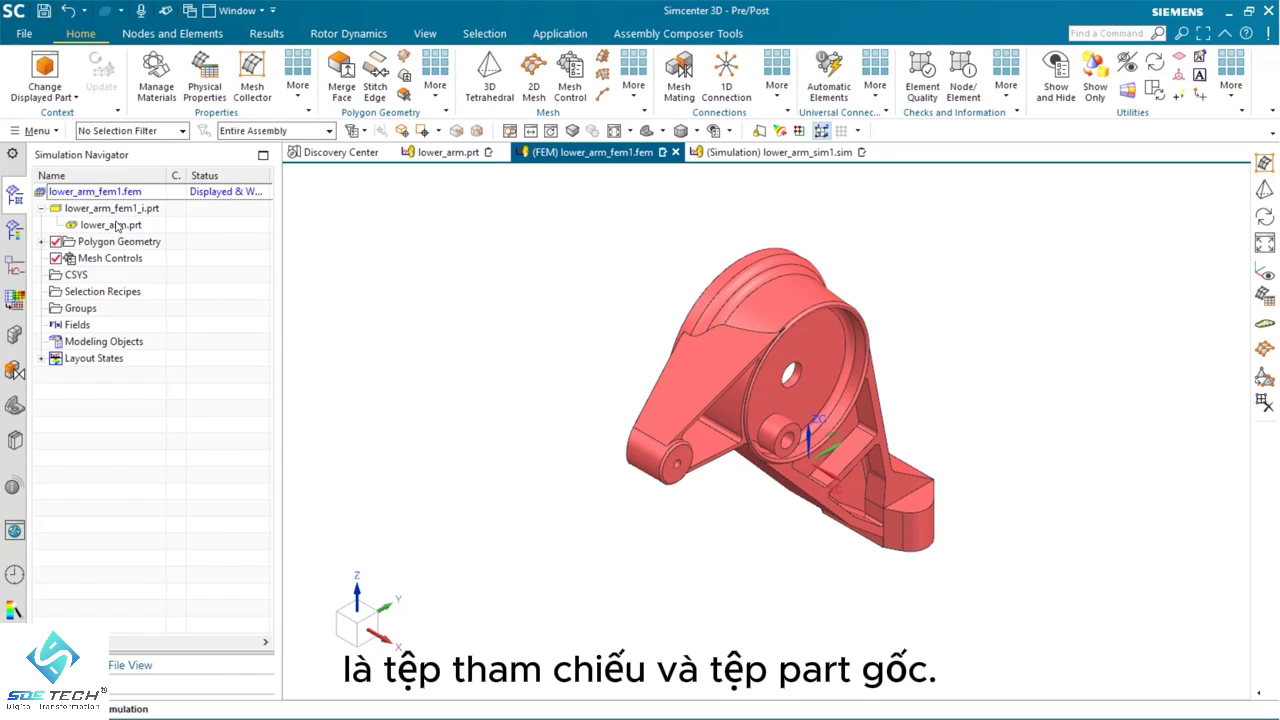
# Switch to the lower_arm_sim1.sim simulation, expand its FEM component and make that FEM the work part
pyautogui.click(780, 151)
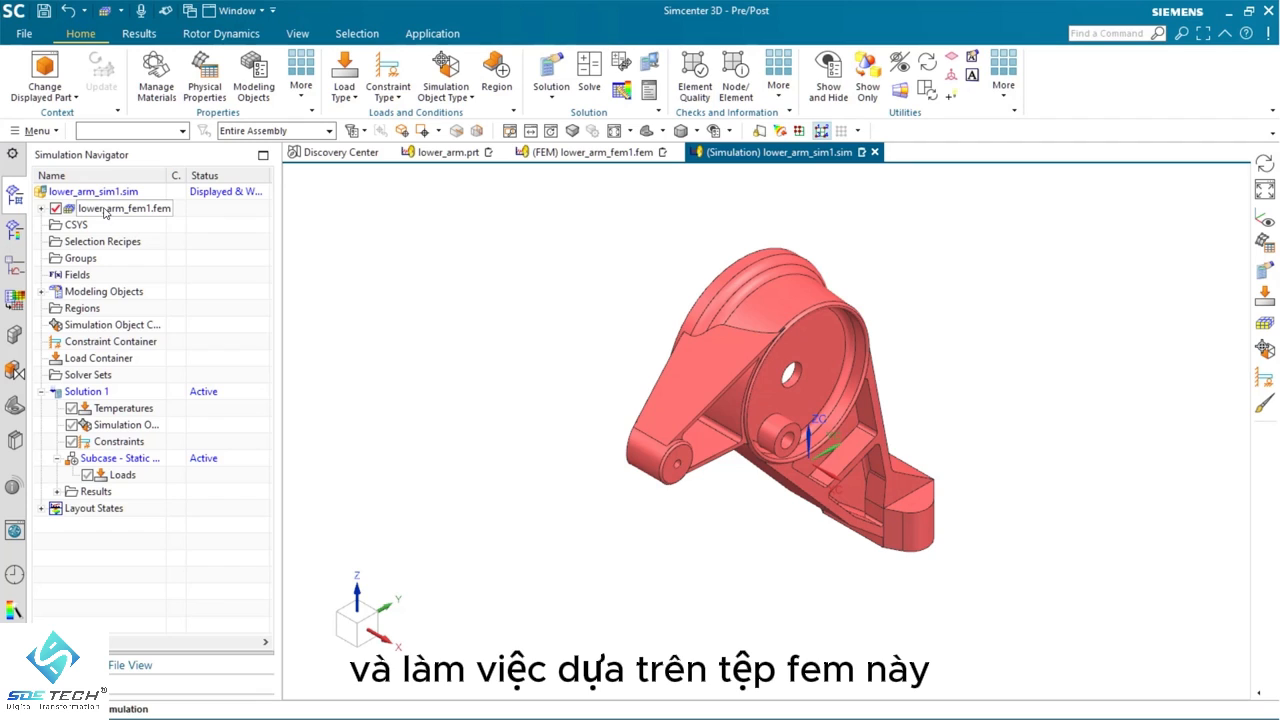
pyautogui.click(42, 209)
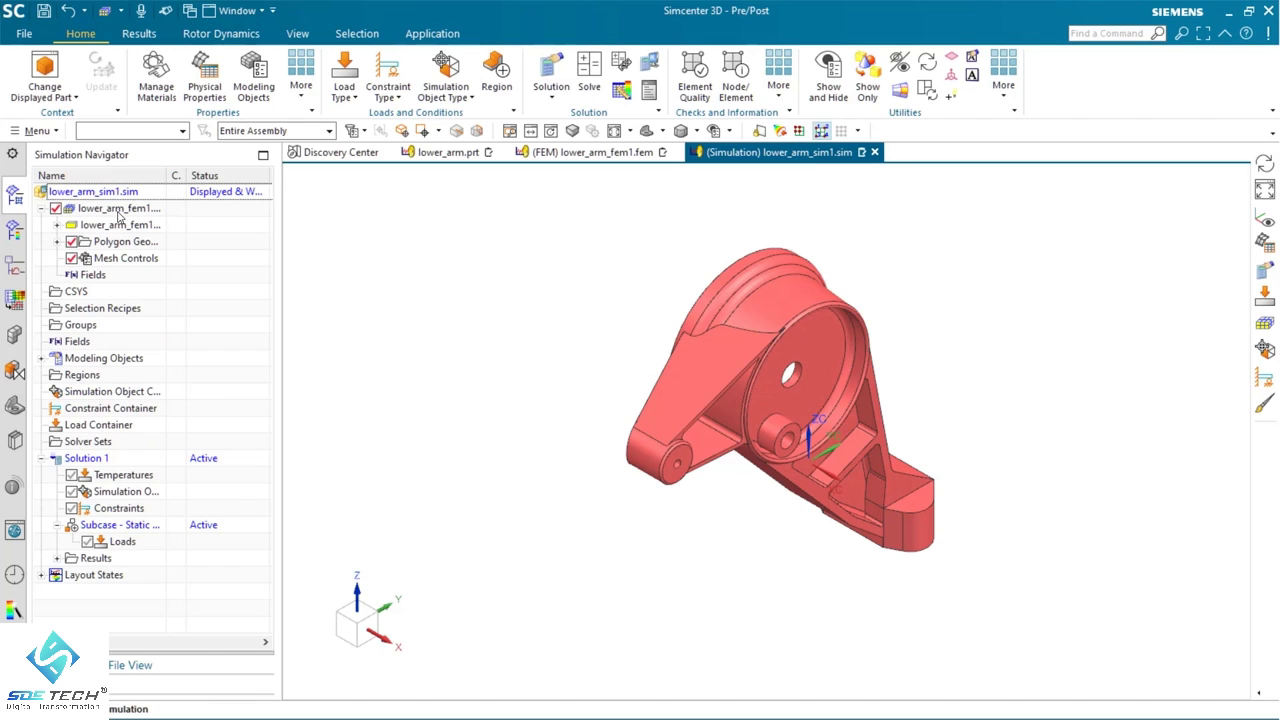
pyautogui.click(105, 208)
pyautogui.rightClick(108, 211)
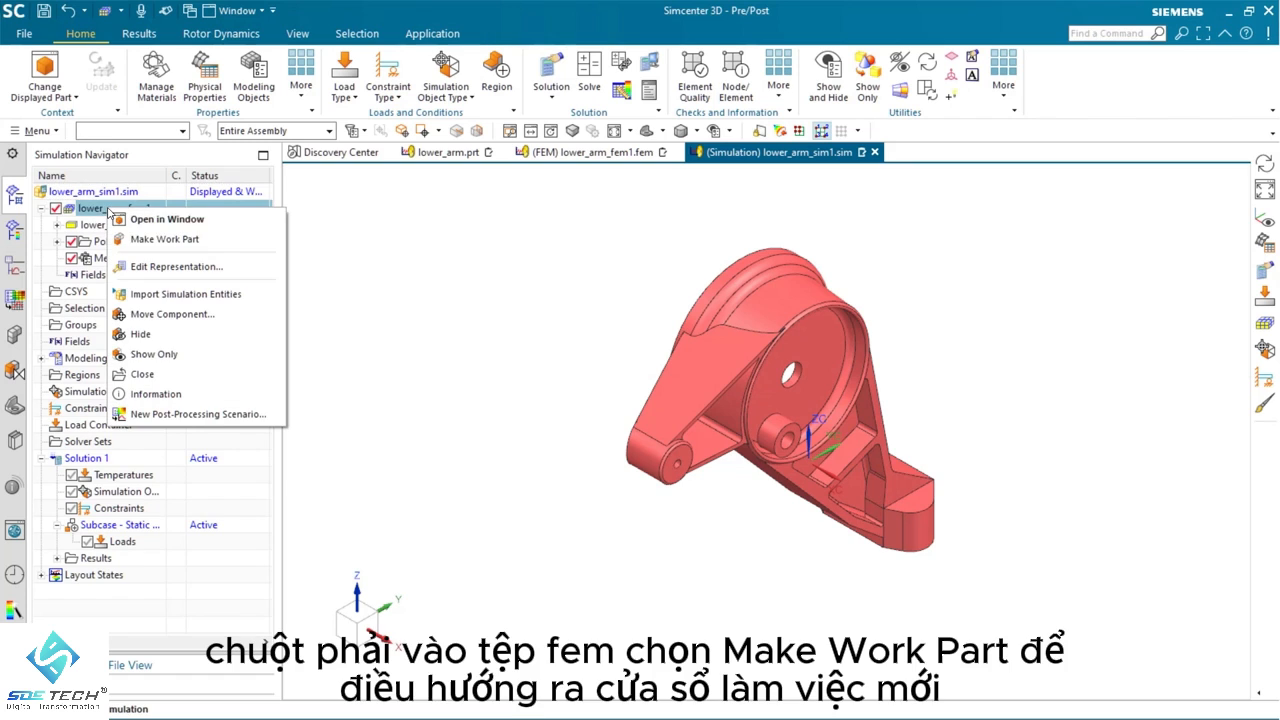
pyautogui.click(148, 241)
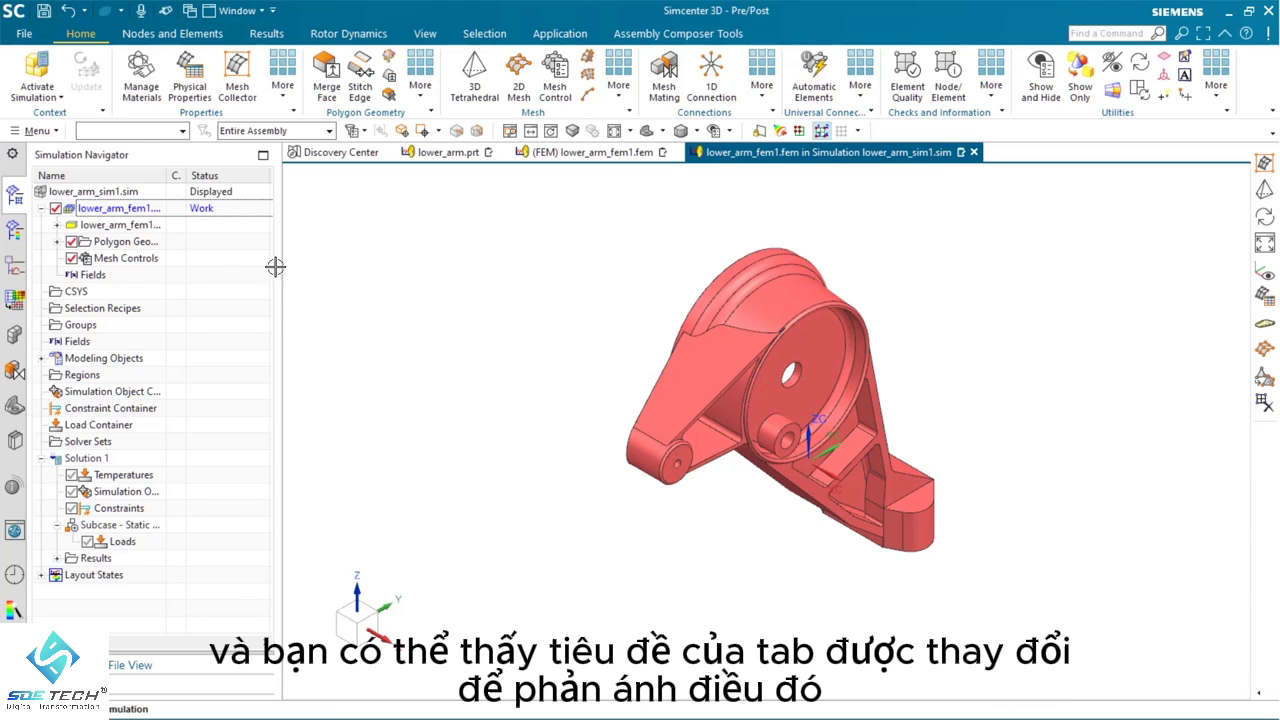
# Make the lower_arm_sim1.sim simulation the work part again
pyautogui.rightClick(100, 193)
pyautogui.click(138, 199)
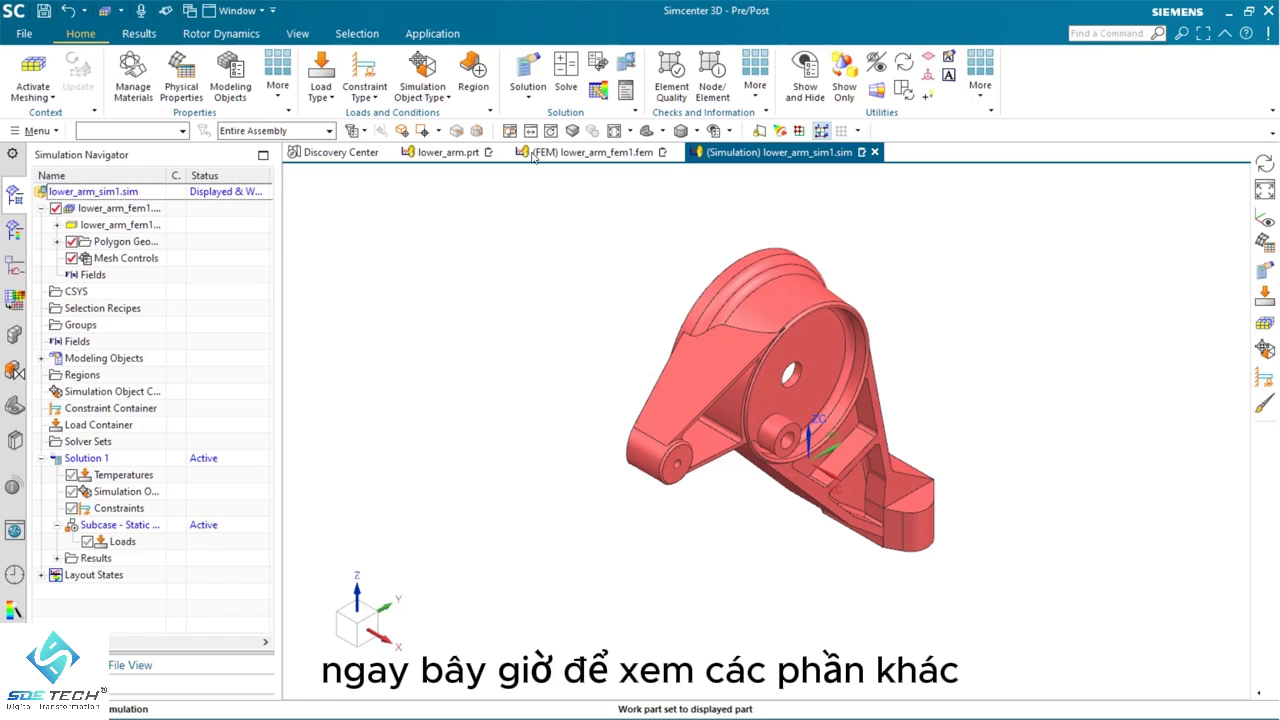
# Tile the graphics windows so the FEM sits above the simulation, both beside the lower_arm.prt window
pyautogui.moveTo(454, 155)
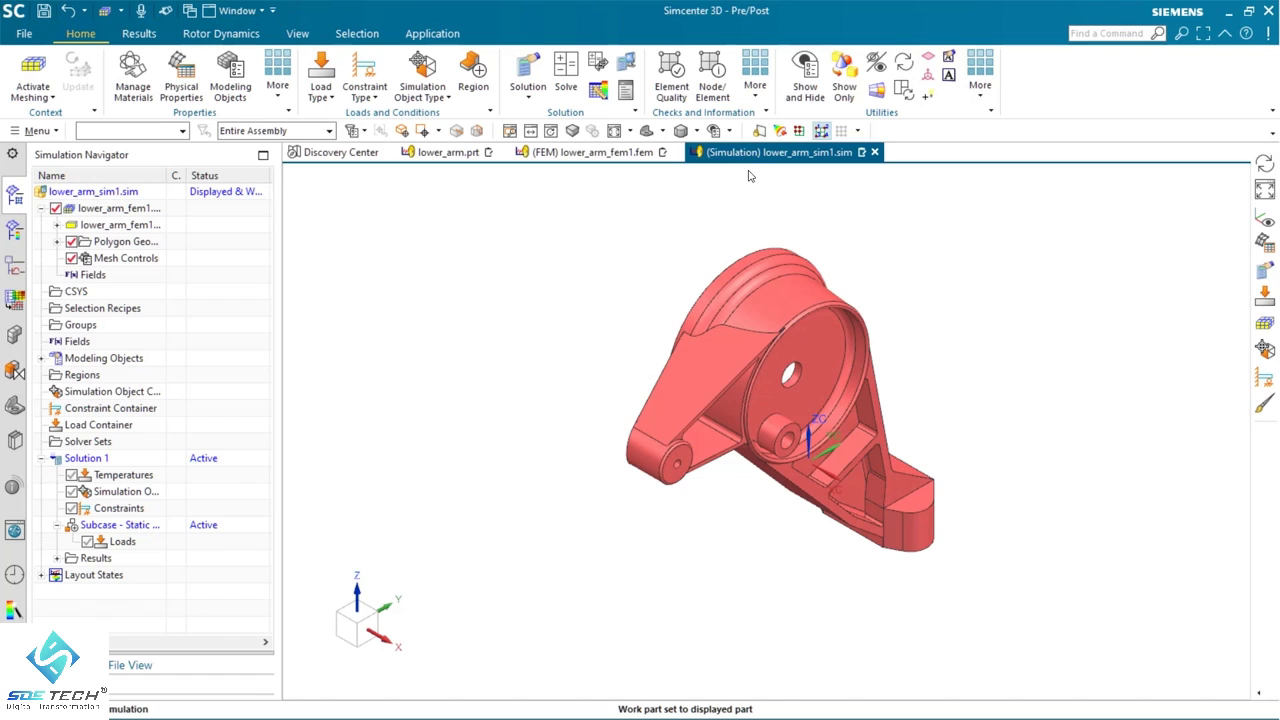
pyautogui.moveTo(749, 157); pyautogui.dragTo(805, 419)
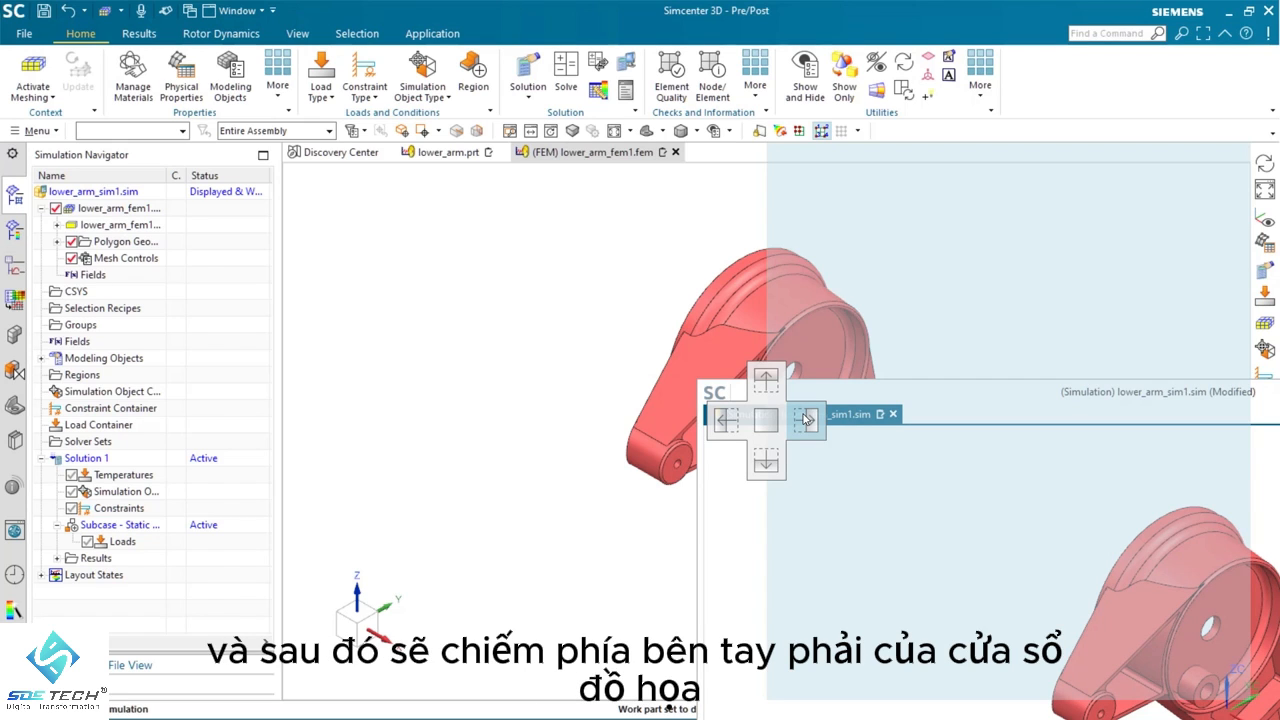
pyautogui.moveTo(806, 419); pyautogui.dragTo(806, 419)
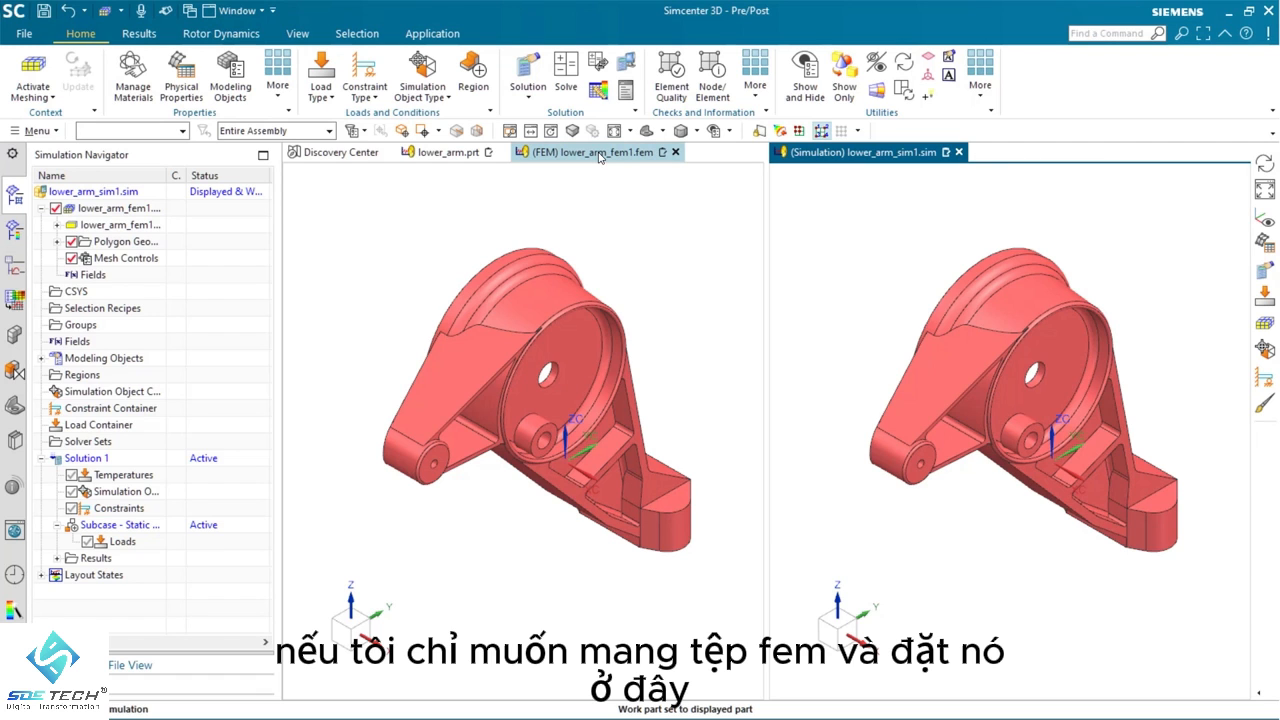
pyautogui.moveTo(600, 152); pyautogui.dragTo(1003, 425)
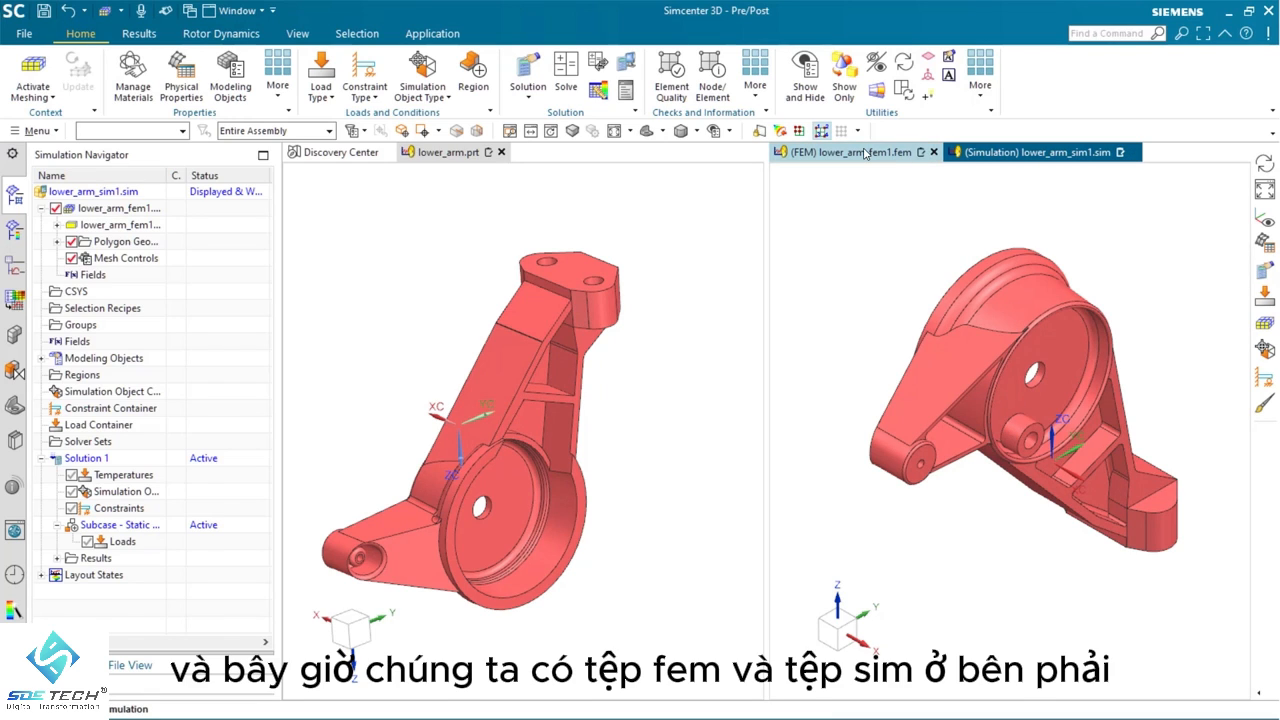
pyautogui.moveTo(858, 155); pyautogui.dragTo(1011, 397)
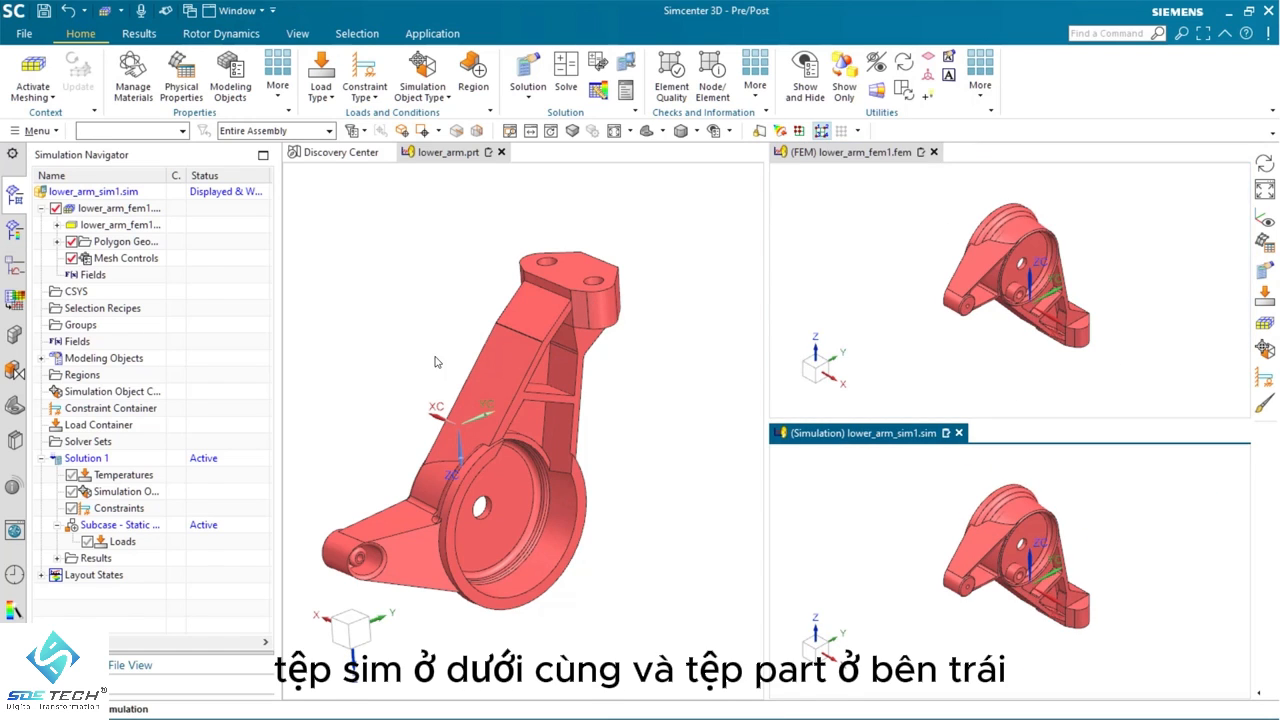
# Activate the part window and the FEM window in turn, rotating each model independently
pyautogui.click(411, 264)
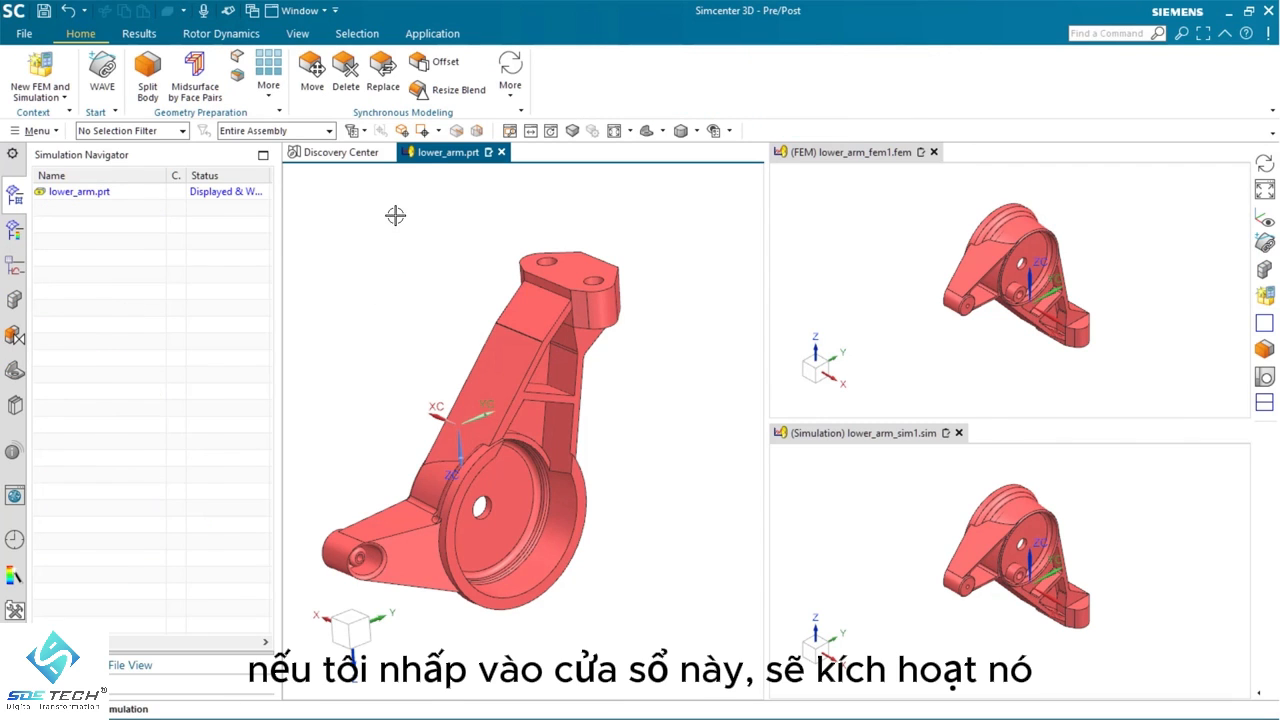
pyautogui.moveTo(451, 364); pyautogui.dragTo(425, 348, button='middle')
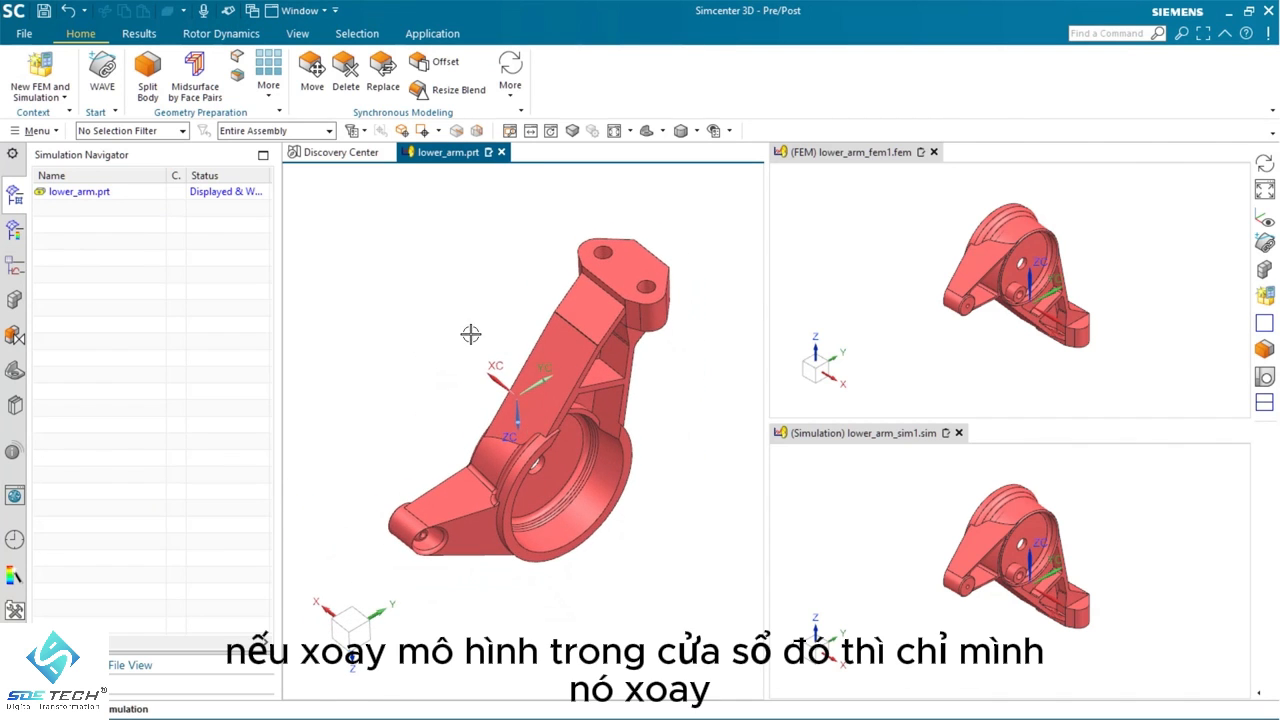
pyautogui.click(889, 275)
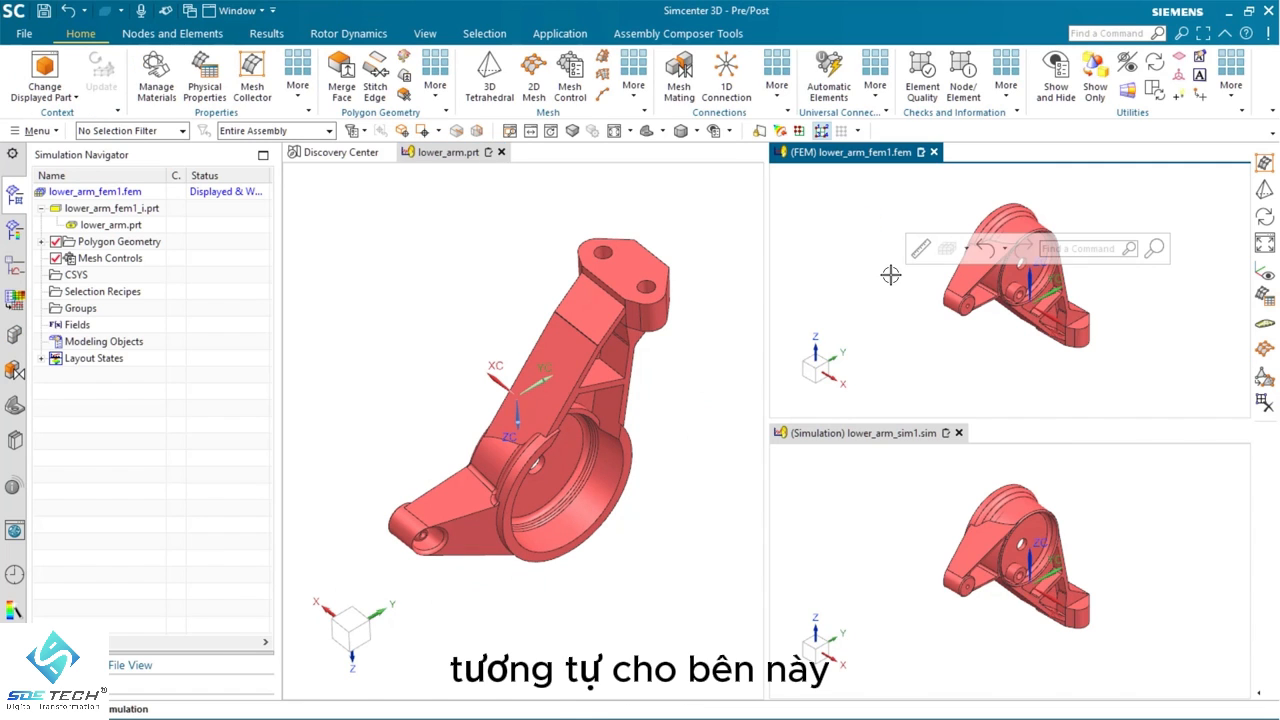
pyautogui.moveTo(890, 275); pyautogui.dragTo(909, 250, button='middle')
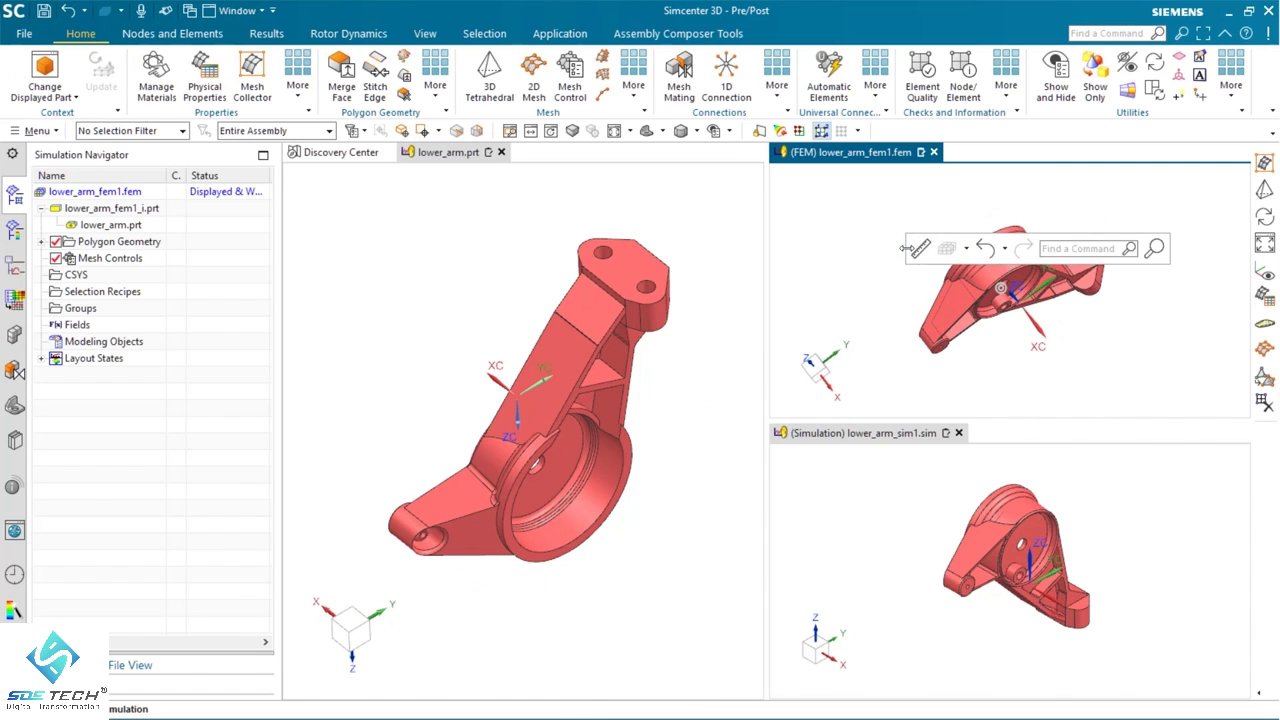
# Synchronize the FEM view with the lower_arm.prt view
pyautogui.click(266, 34)
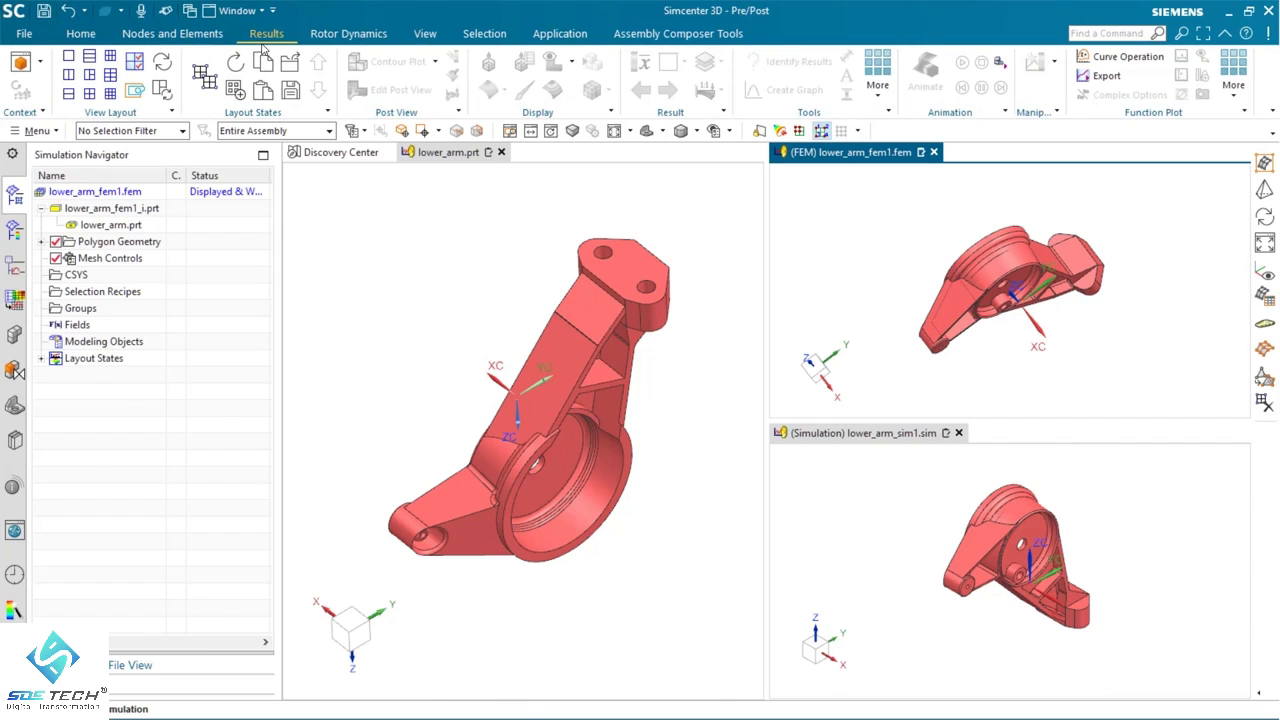
pyautogui.click(162, 64)
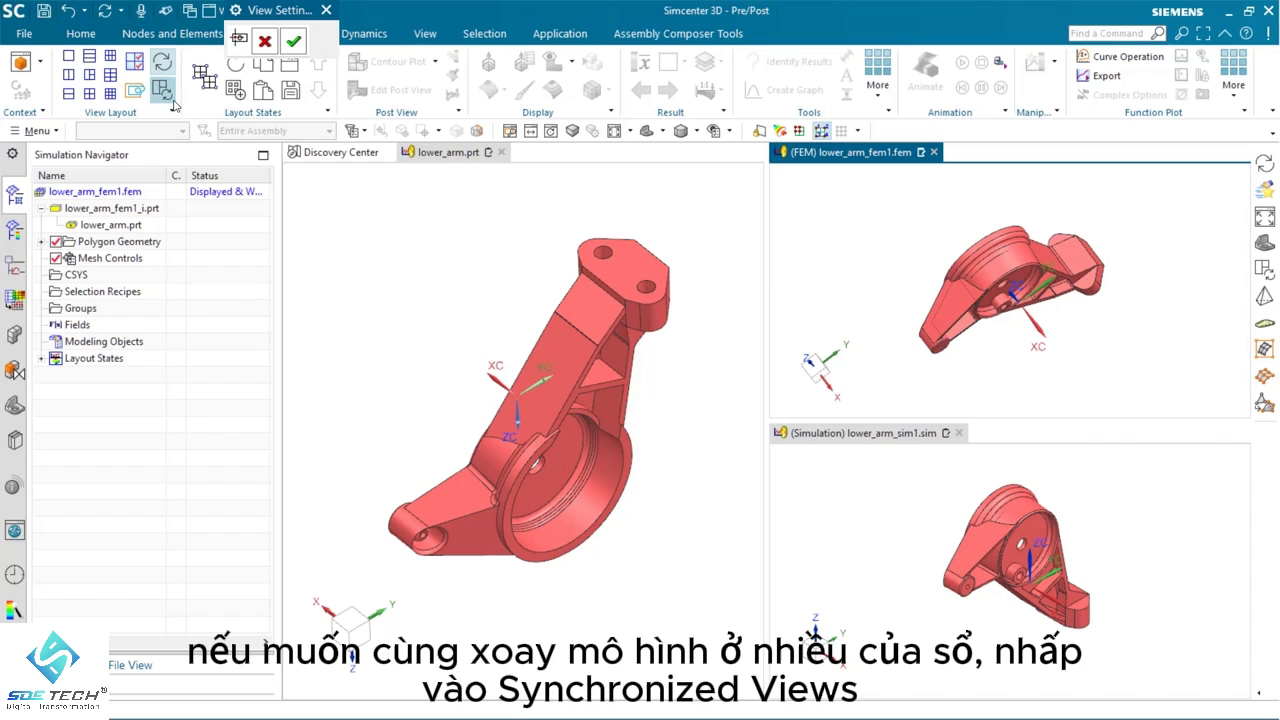
pyautogui.click(827, 234)
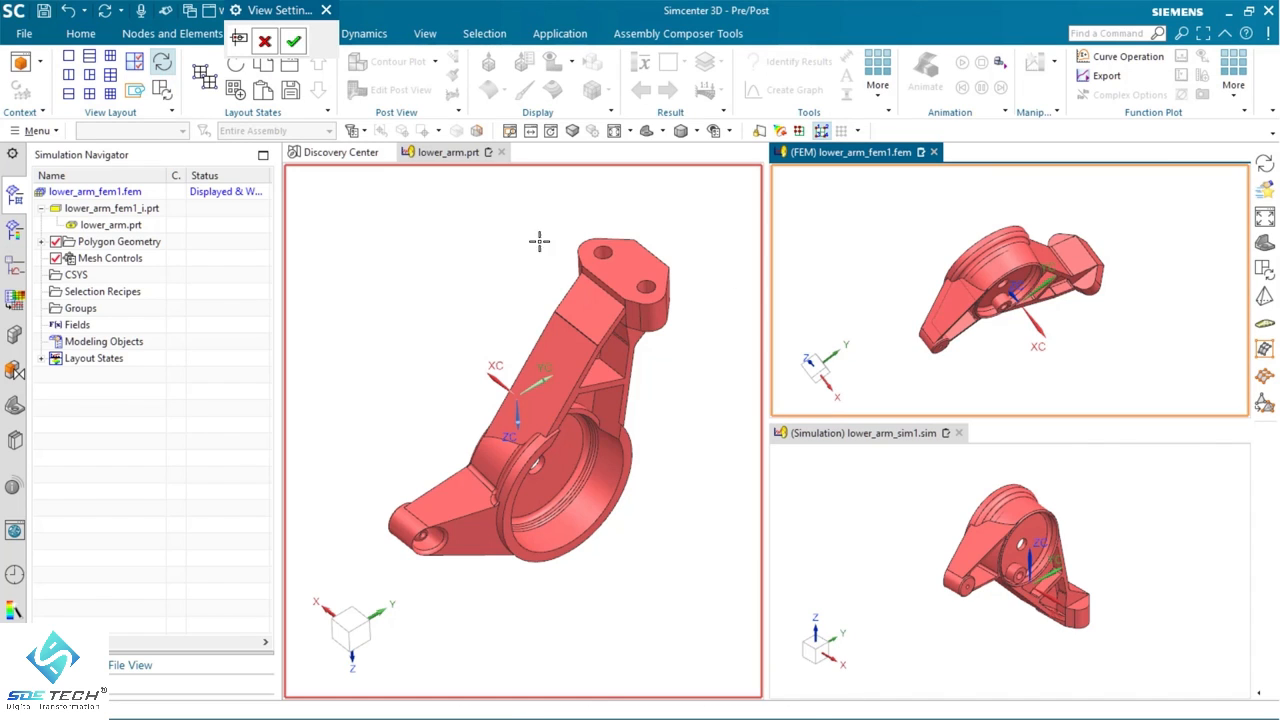
pyautogui.click(486, 345)
pyautogui.click(292, 42)
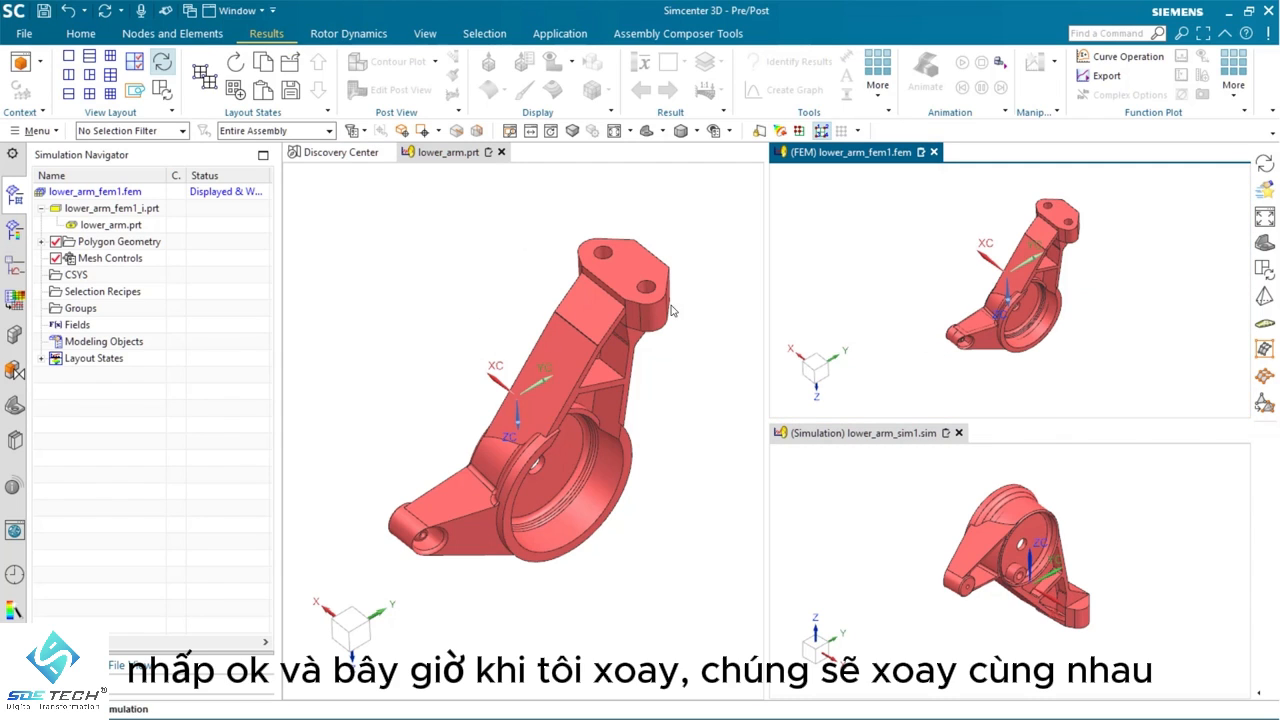
# Rotate the synchronized part and FEM views together, and rotate the simulation model separately
pyautogui.moveTo(672, 310); pyautogui.dragTo(796, 283, button='middle')
pyautogui.click(871, 522)
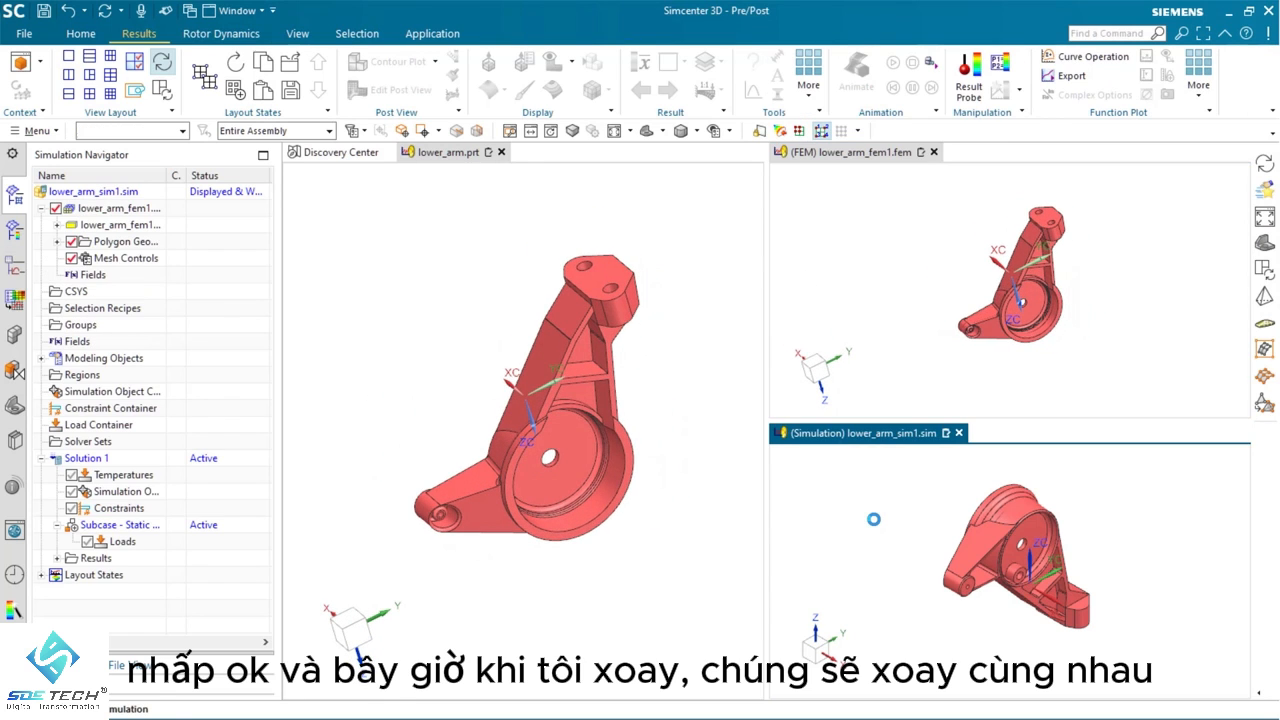
pyautogui.moveTo(874, 520); pyautogui.dragTo(836, 486, button='middle')
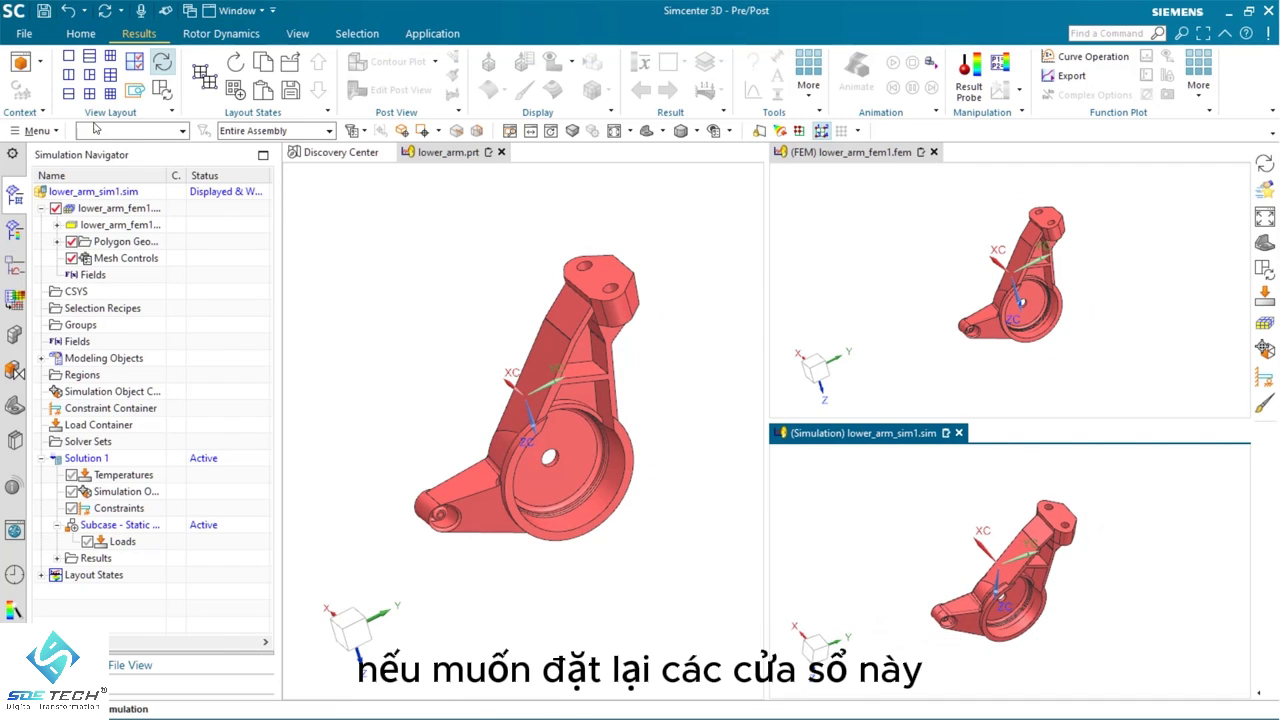
# Turn off view synchronization and rotate the part, FEM and simulation models individually
pyautogui.click(157, 67)
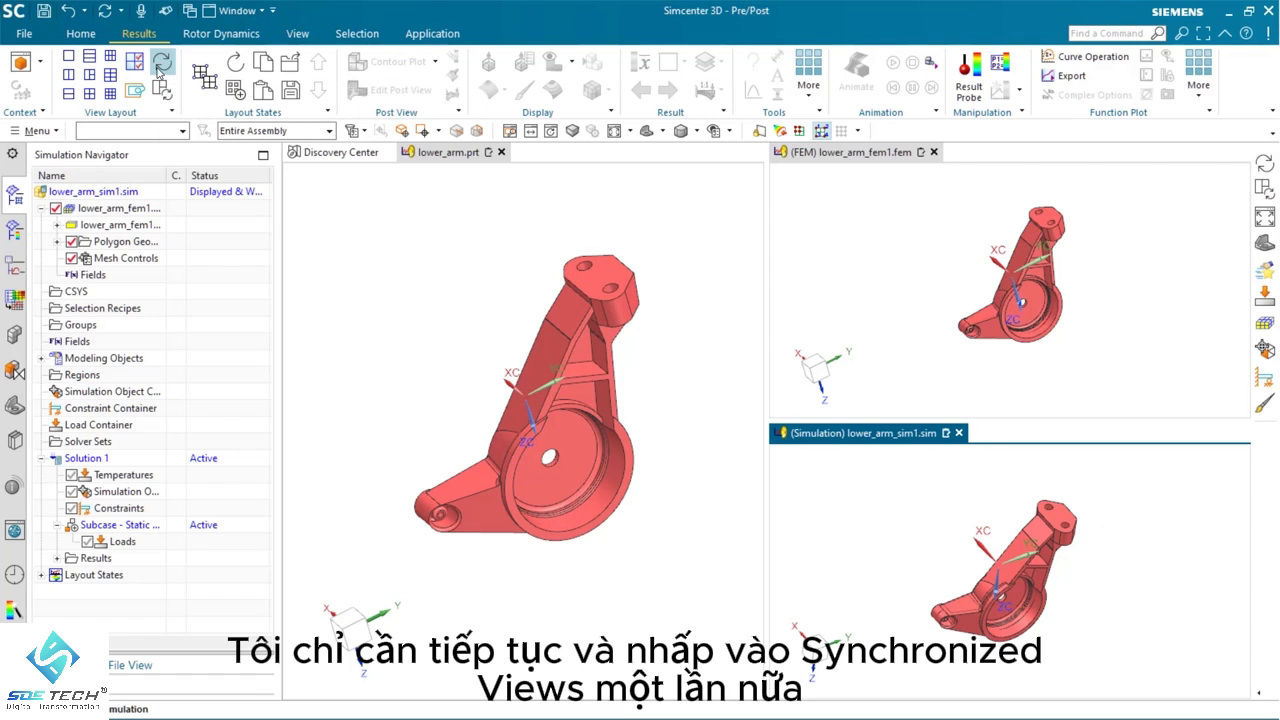
pyautogui.moveTo(488, 345); pyautogui.dragTo(490, 346, button='middle')
pyautogui.moveTo(887, 264); pyautogui.dragTo(946, 269, button='middle')
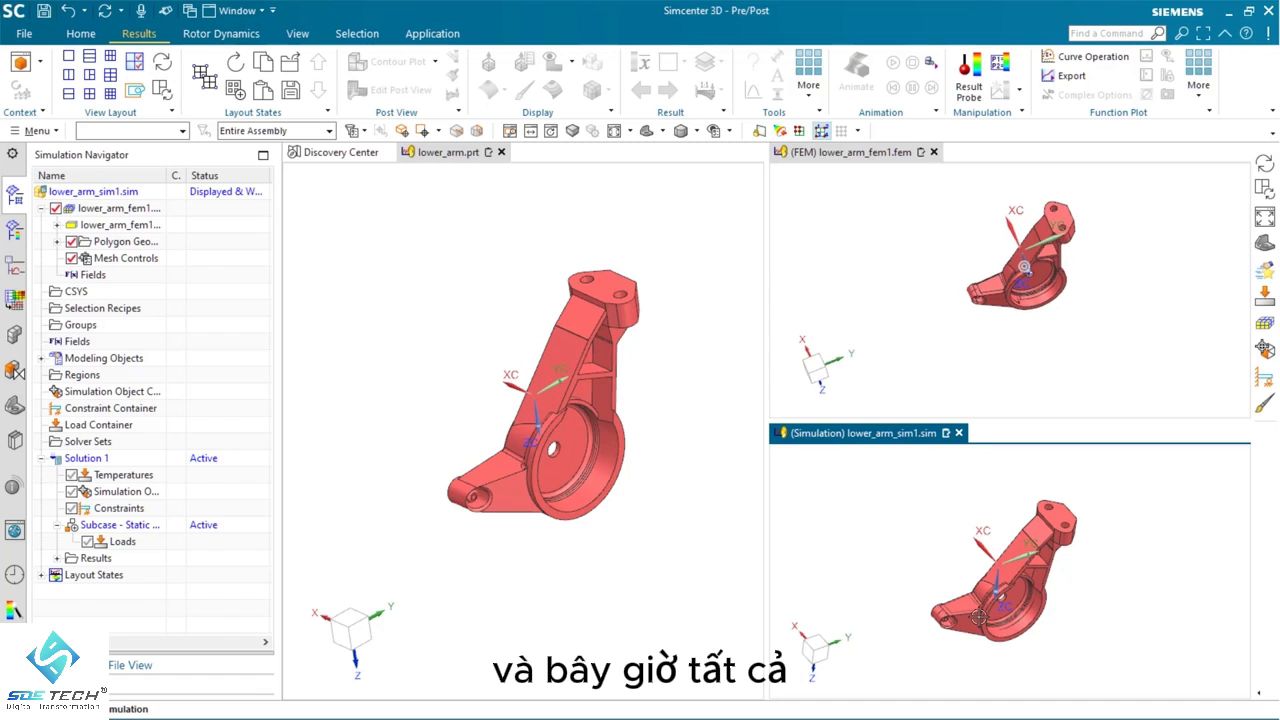
pyautogui.moveTo(974, 537); pyautogui.dragTo(942, 544, button='middle')
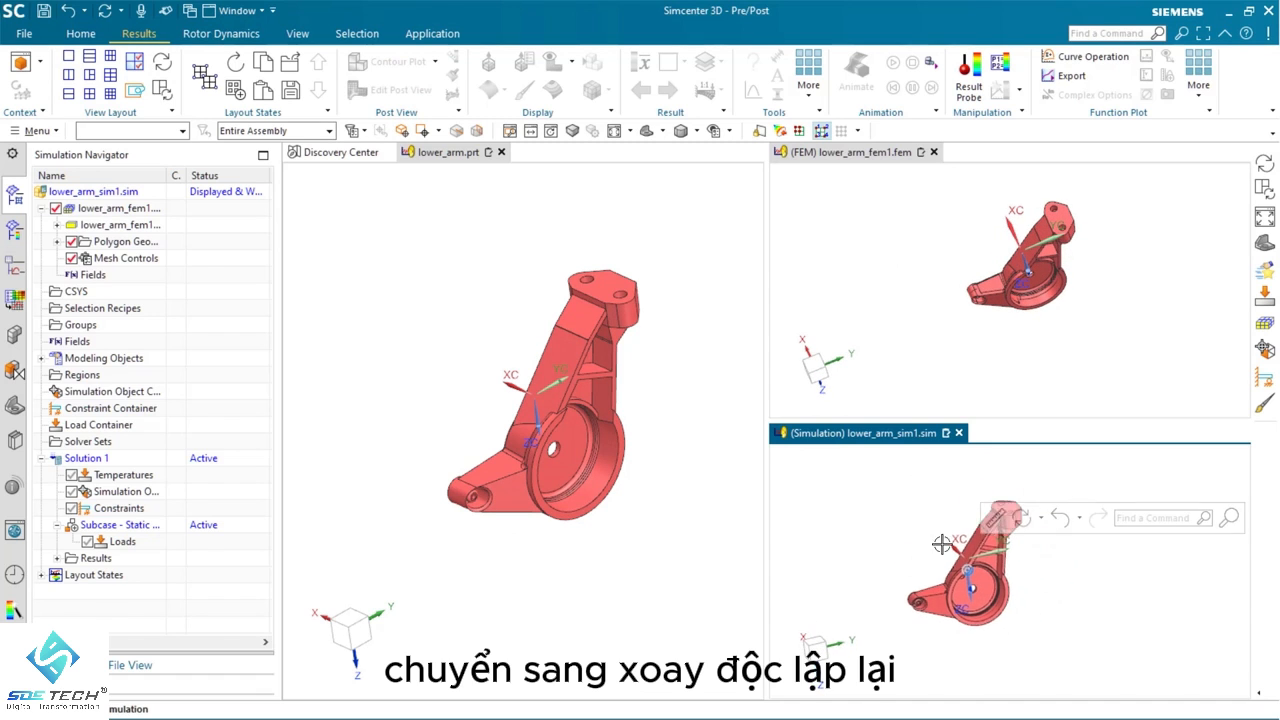
# Synchronize all three views at once and rotate the models together
pyautogui.click(161, 91)
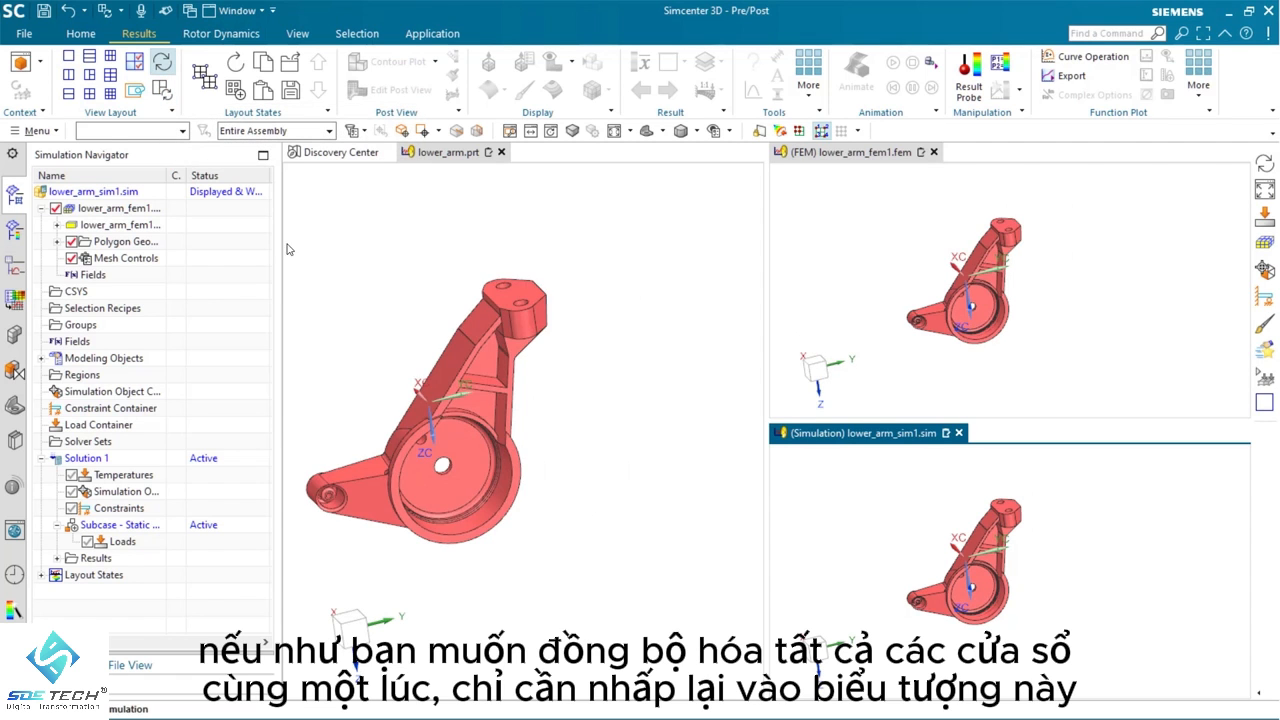
pyautogui.moveTo(598, 398); pyautogui.dragTo(568, 376, button='middle')
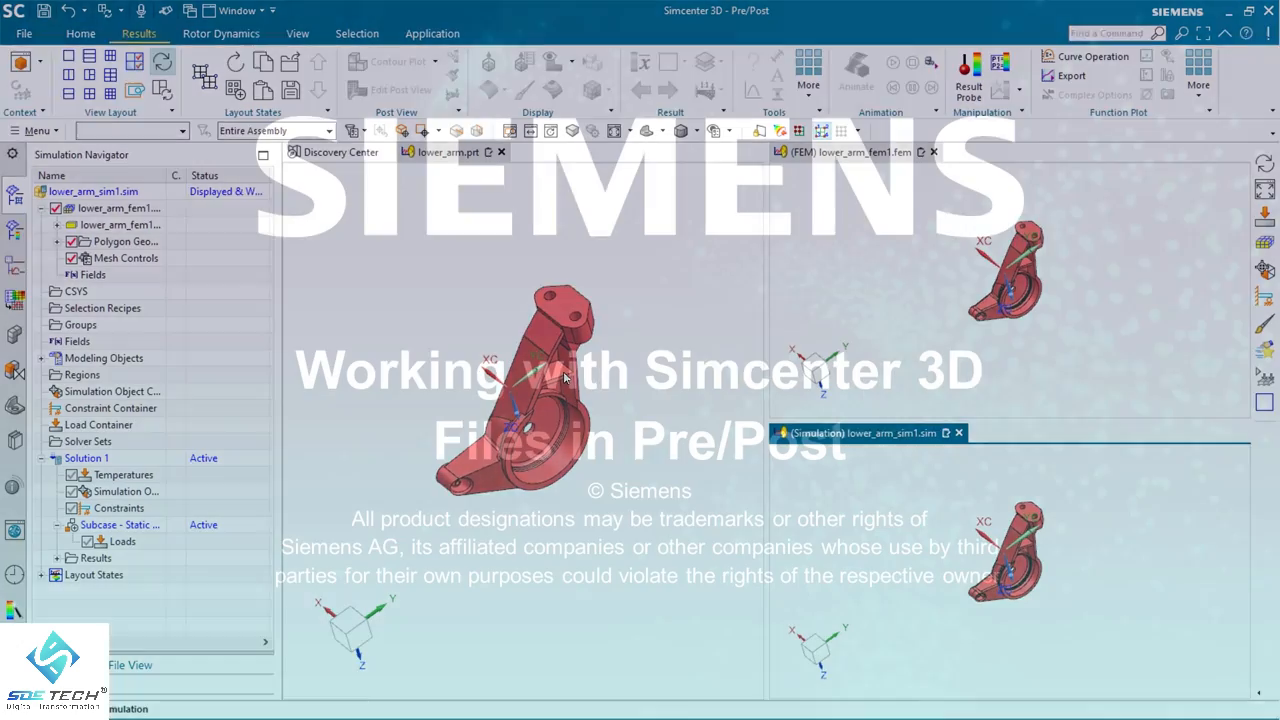